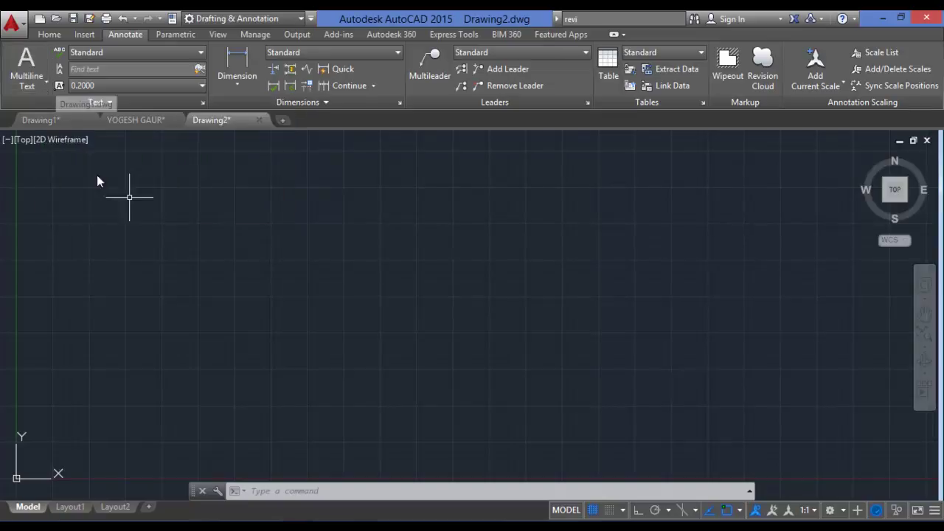
Create a multiline text across the upper part of the drawing reading "YOGESH TUTORIALS".
left_click(25, 64)
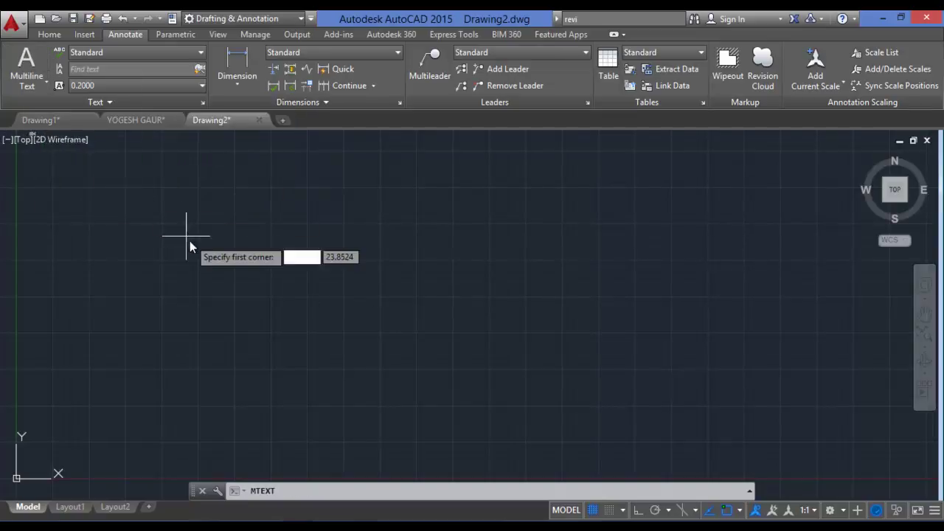
left_click(148, 237)
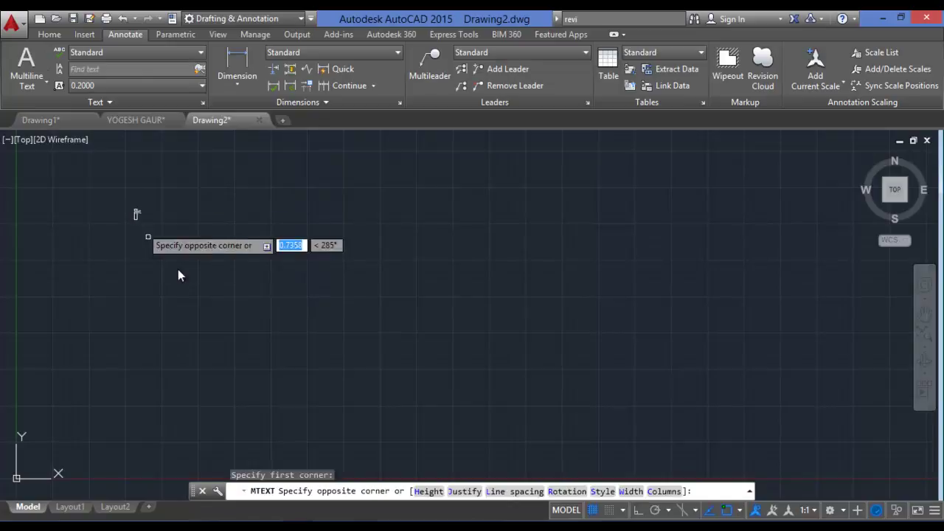
left_click(616, 318)
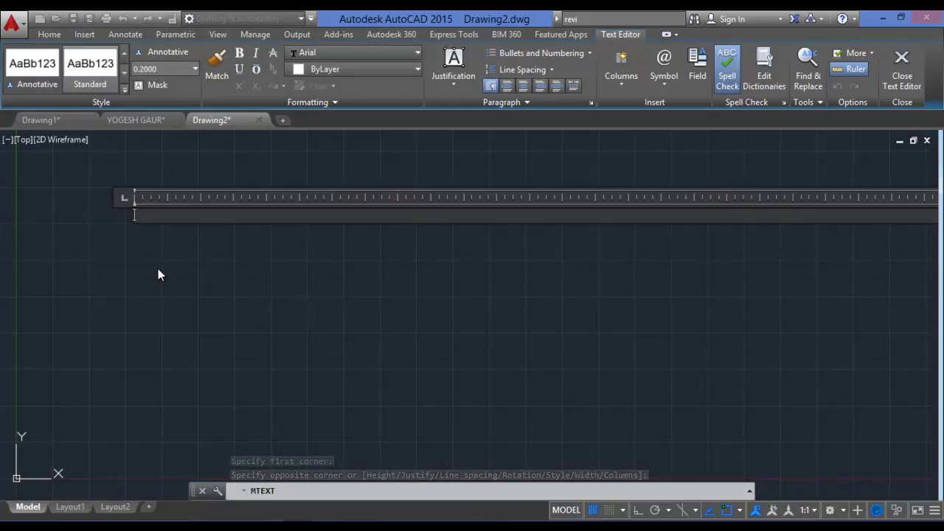
type("YOGES")
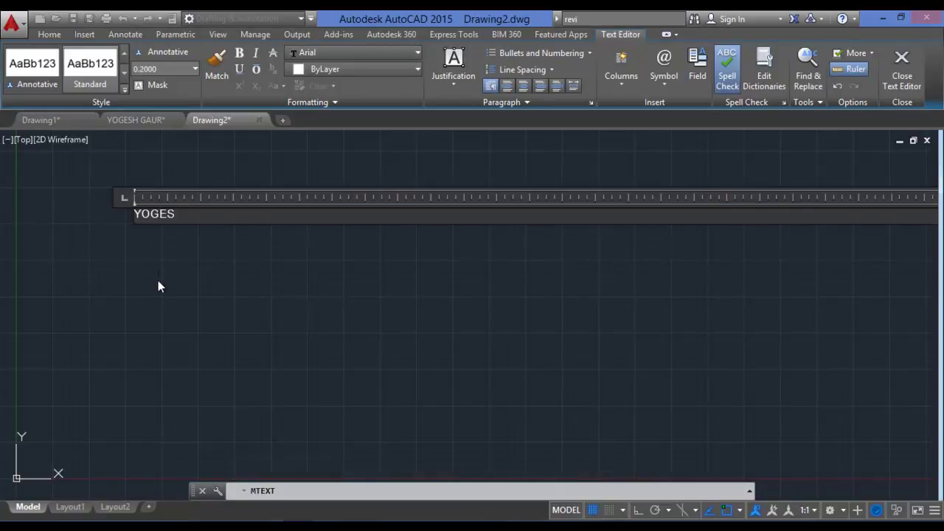
type("H TUTORIALS")
Try the Annotative style on the whole text, return it to the Standard style and finish editing.
key("ctrl+a")
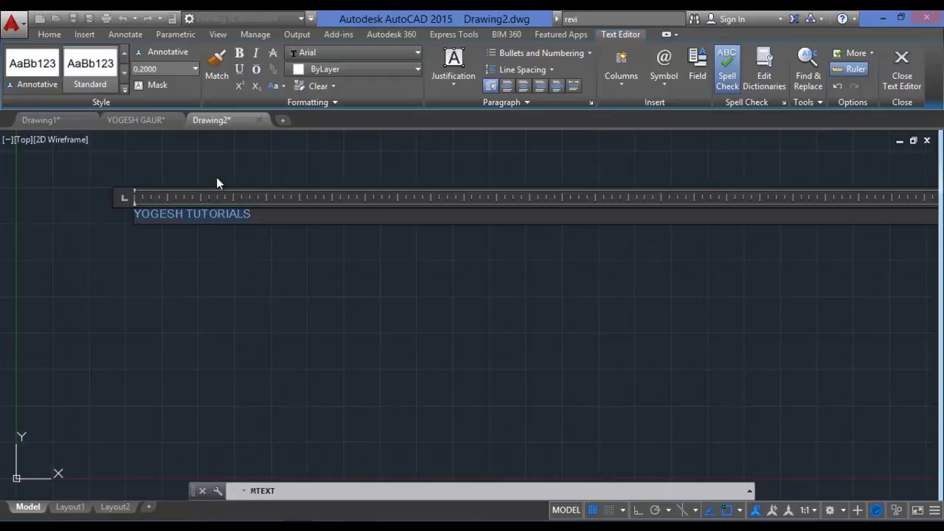
left_click(122, 90)
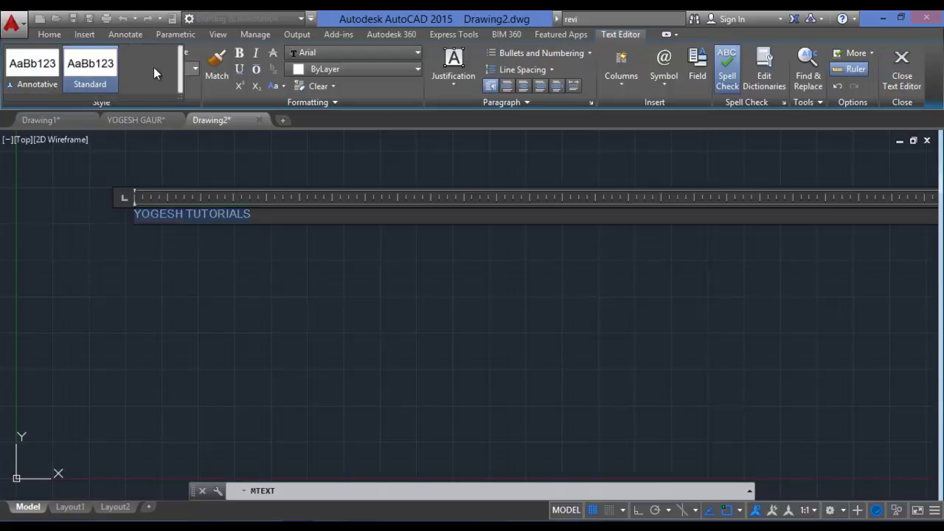
left_click(34, 72)
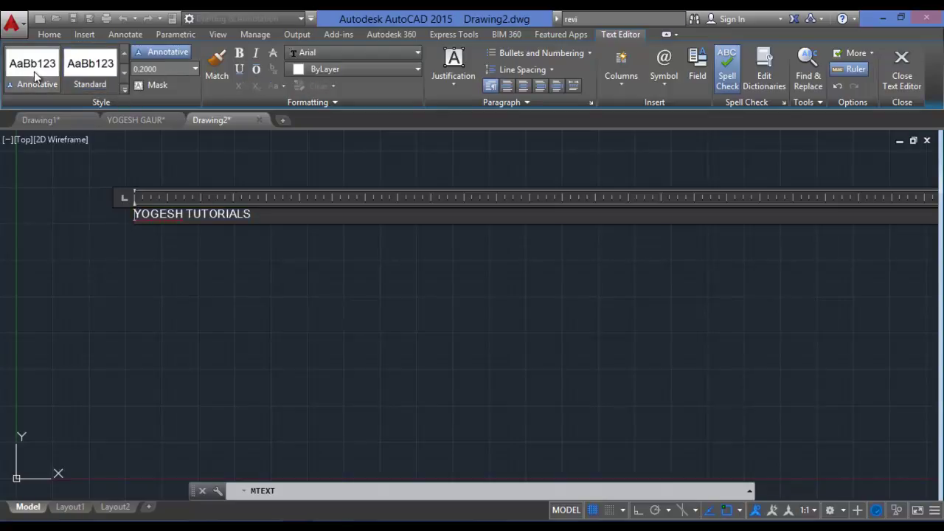
left_click(90, 66)
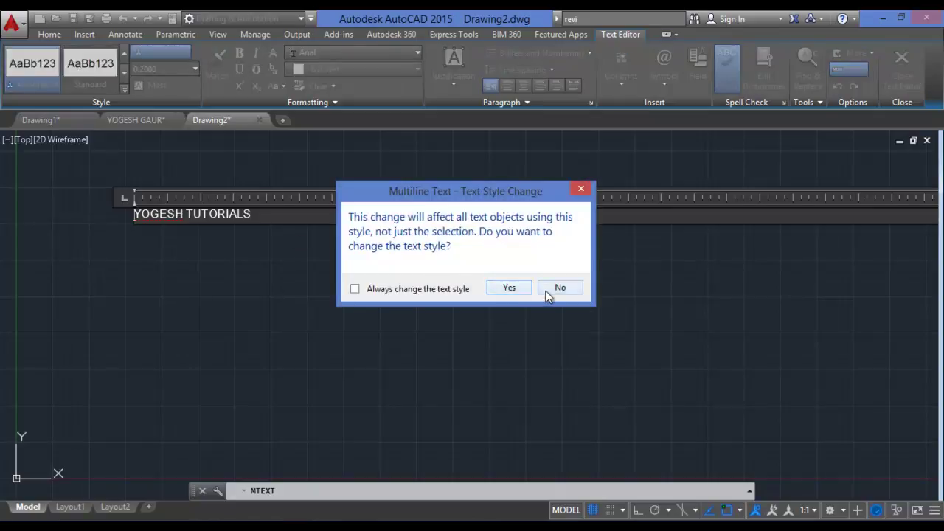
left_click(525, 288)
left_click(245, 217)
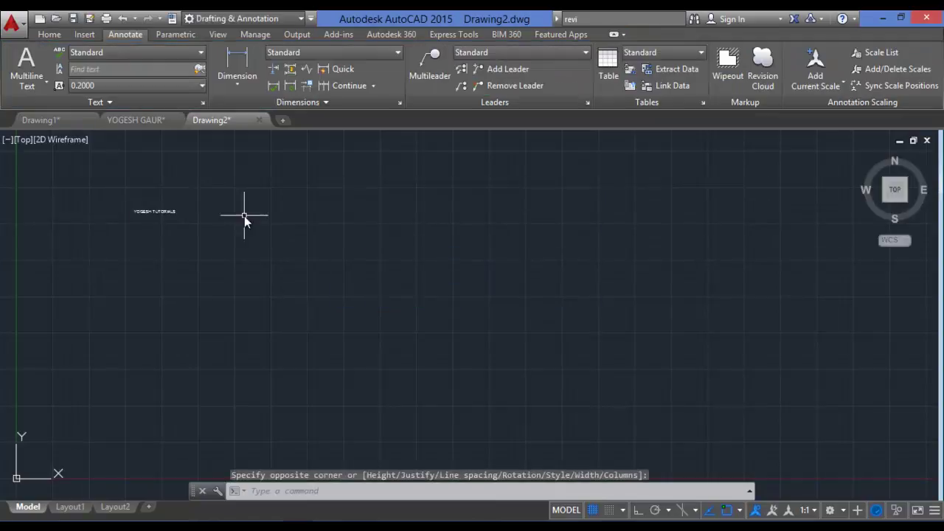
Reopen the YOGESH TUTORIALS text for editing and set the height of all its characters to 1.
double_click(152, 213)
left_click_drag(288, 216, 101, 213)
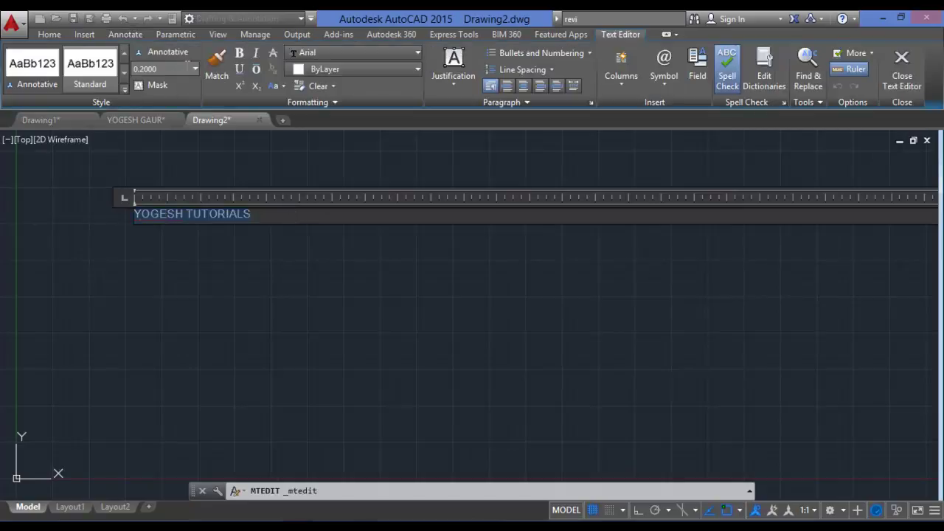
left_click(197, 70)
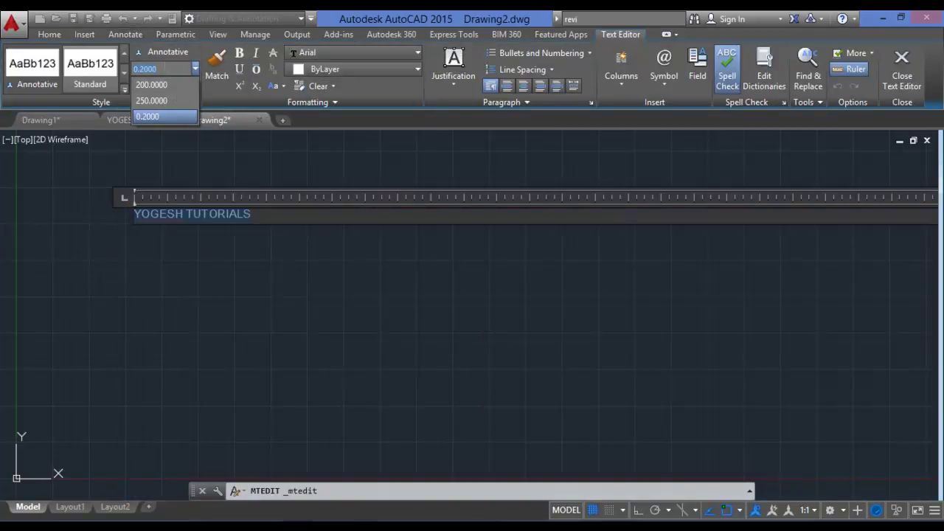
left_click(158, 117)
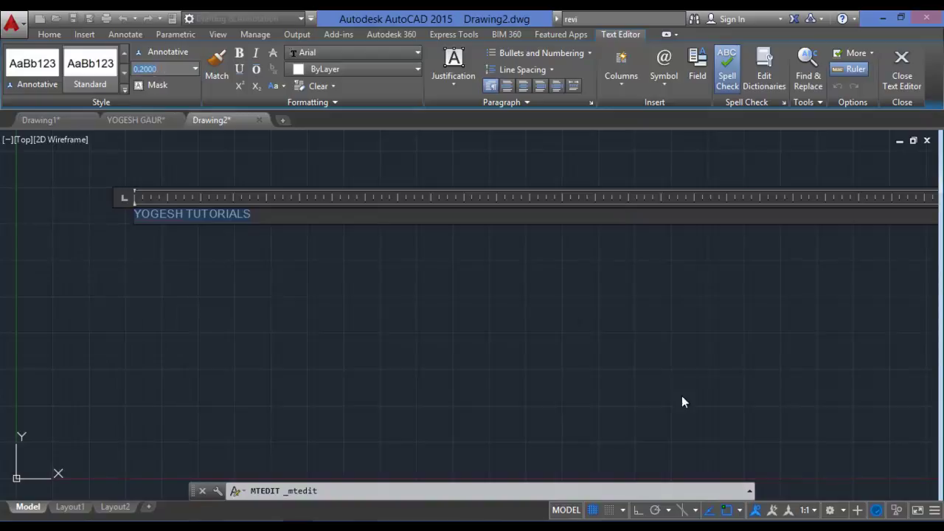
type("1")
key("Return")
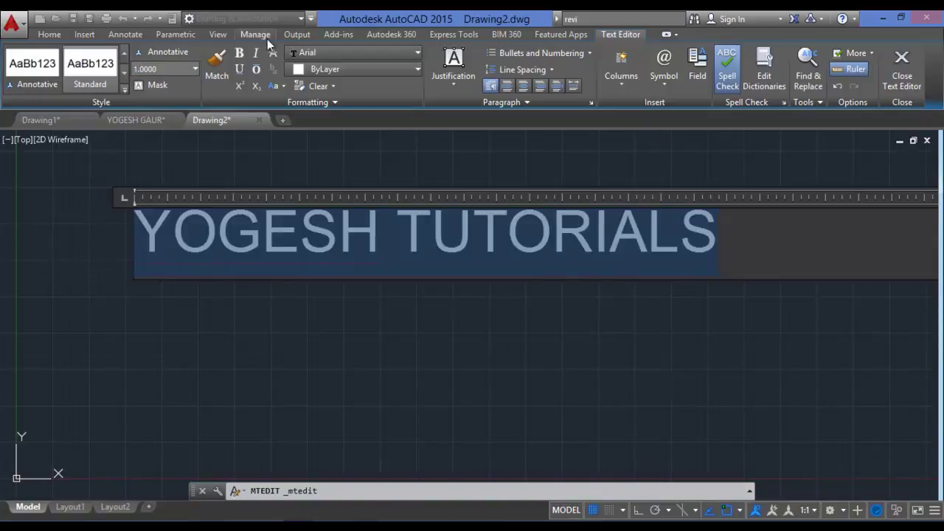
Make the selected YOGESH TUTORIALS text bold.
left_click(233, 53)
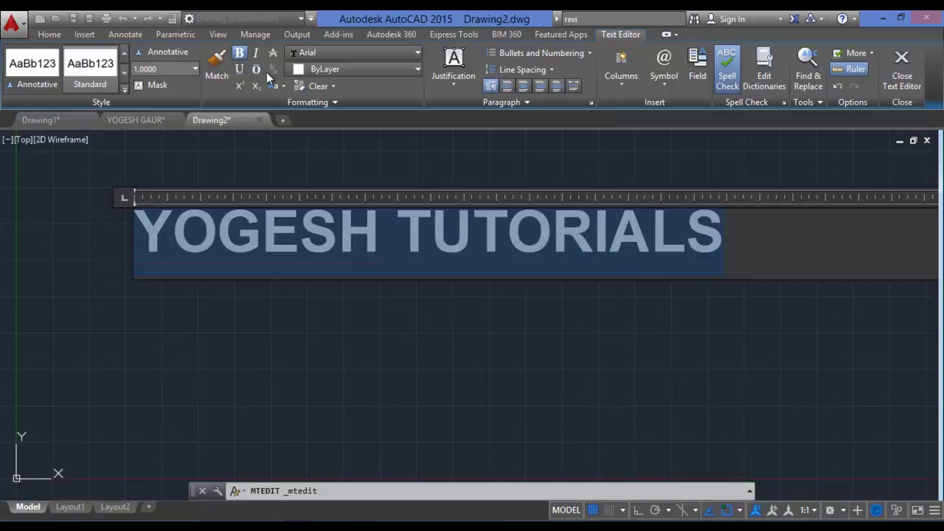
left_click(256, 69)
left_click(256, 70)
Apply a red background mask with a border offset factor of 1.5 to the title text and finish editing.
left_click(159, 90)
left_click(431, 237)
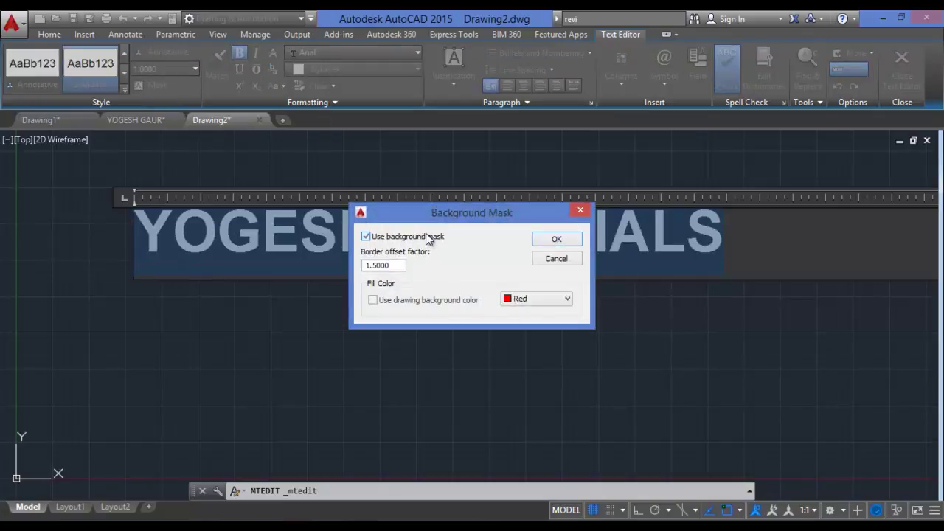
left_click(556, 242)
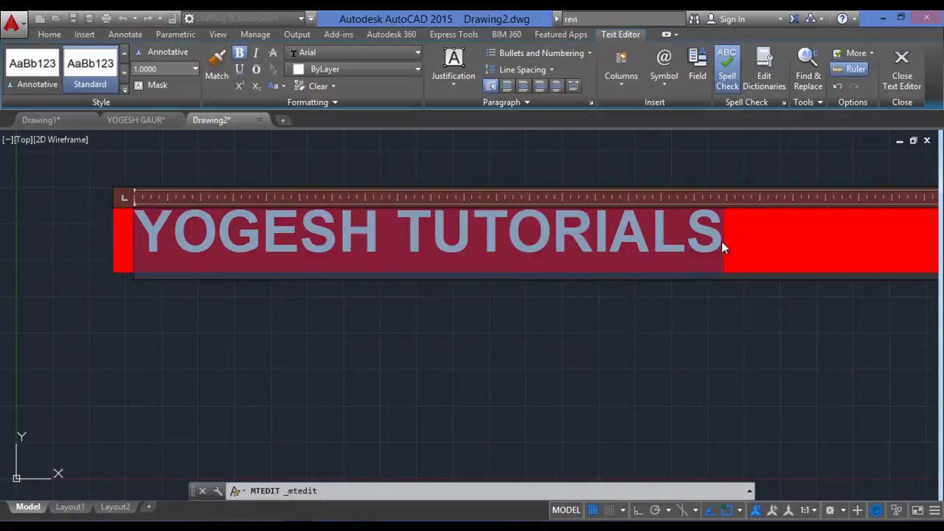
left_click(721, 241)
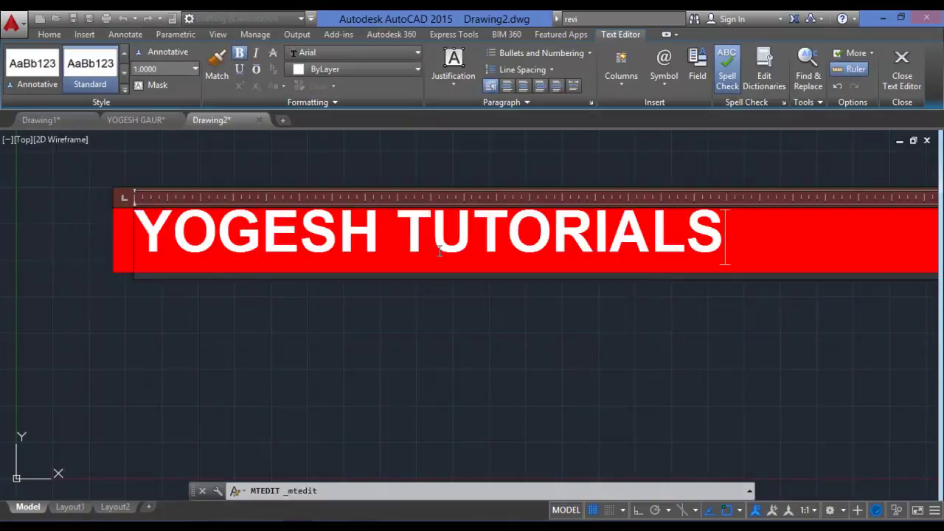
left_click(372, 303)
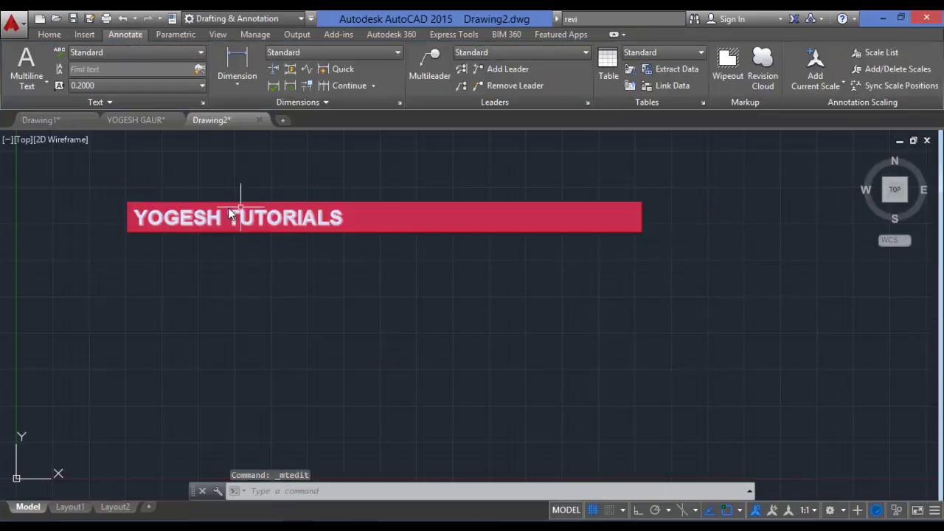
scroll(361, 236, "up", 2)
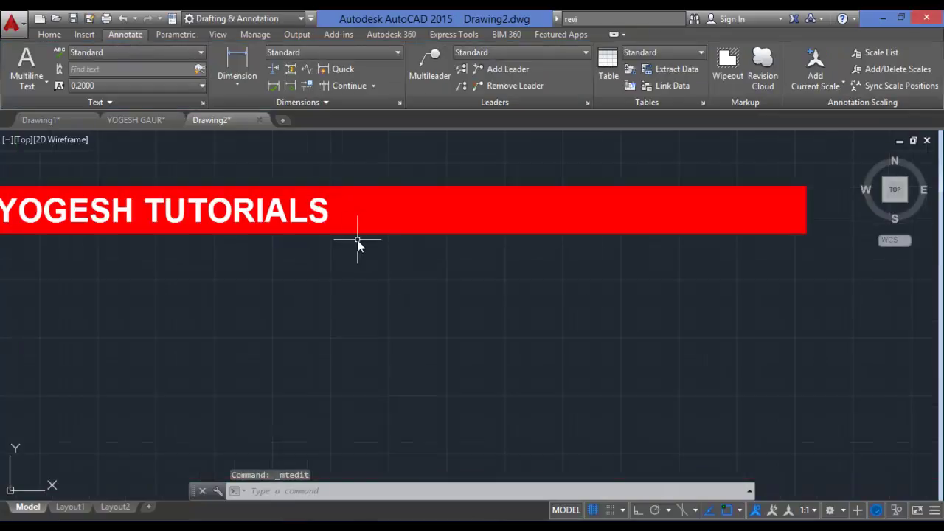
left_click(173, 84)
left_click(174, 84)
left_click(170, 54)
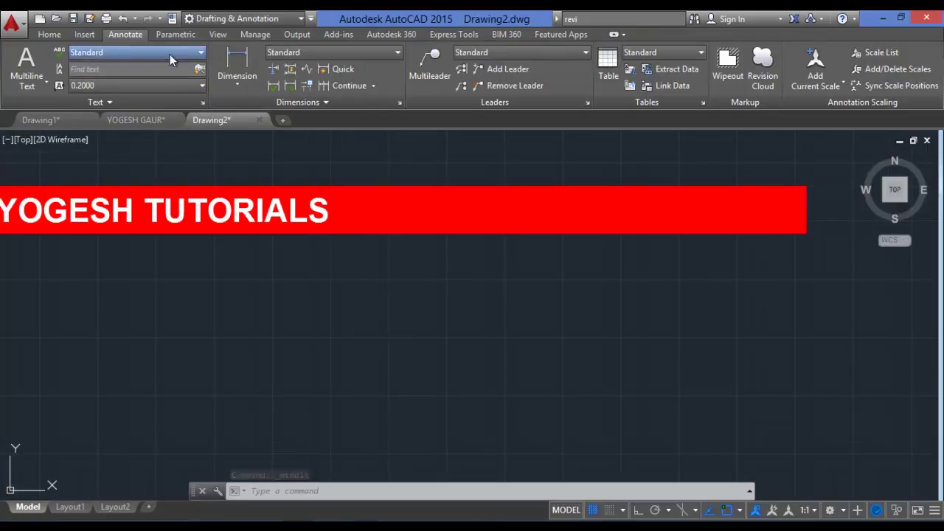
left_click(590, 385)
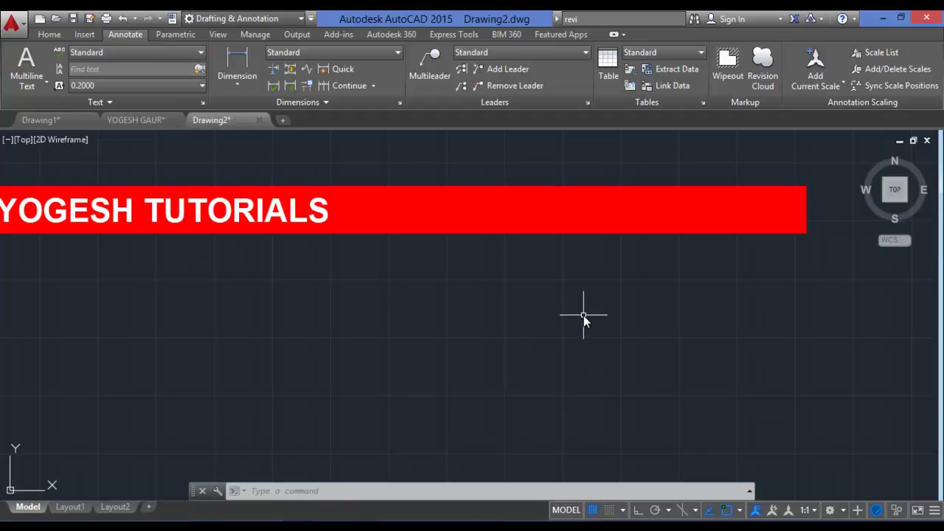
scroll(574, 317, "down", 2)
scroll(573, 317, "up", 2)
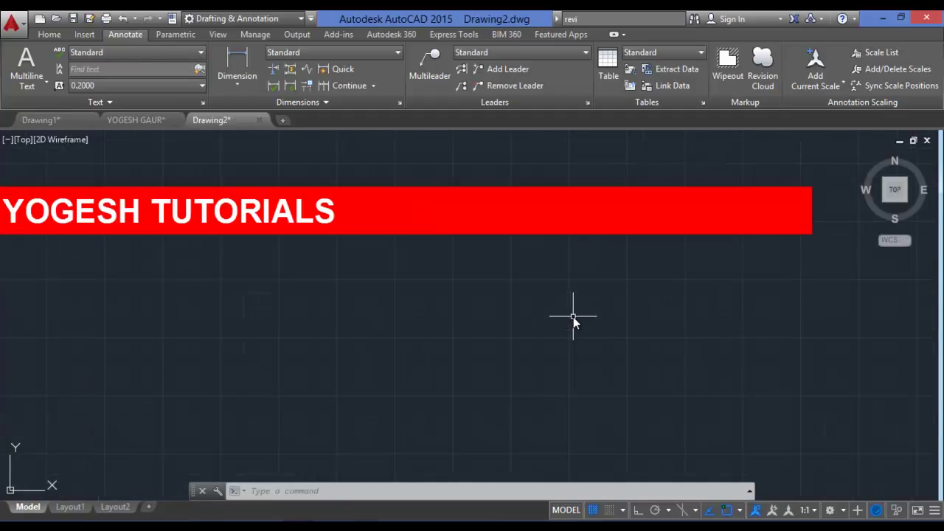
left_click(231, 89)
Draw a freehand-sized horizontal rectangle below the red title banner.
type("rec")
key("Return")
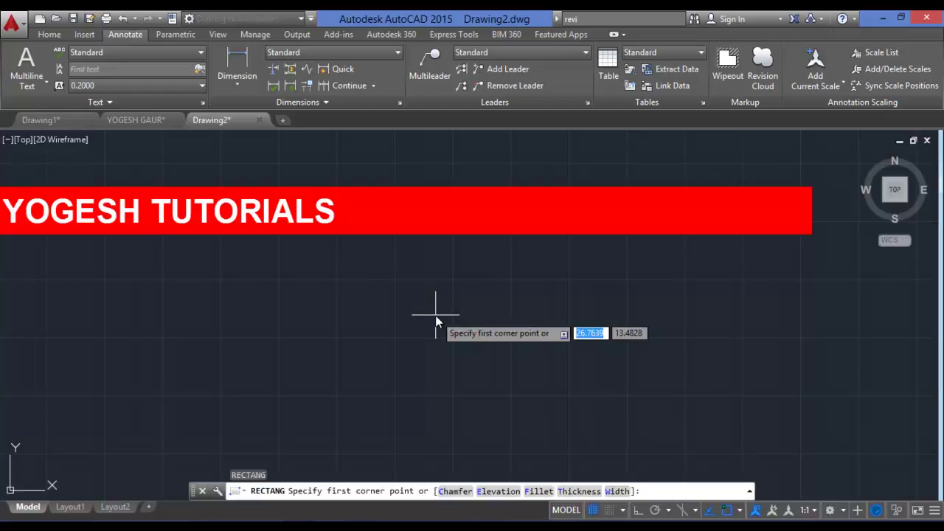
left_click(276, 323)
left_click(490, 422)
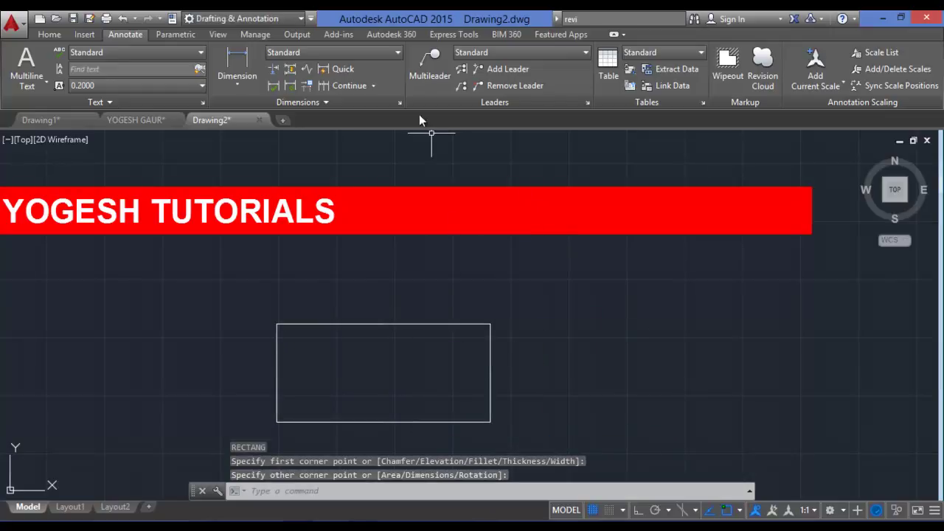
Add a multileader pointing at the rectangle's upper edge near its right end, with the text "CORNER 1".
left_click(428, 62)
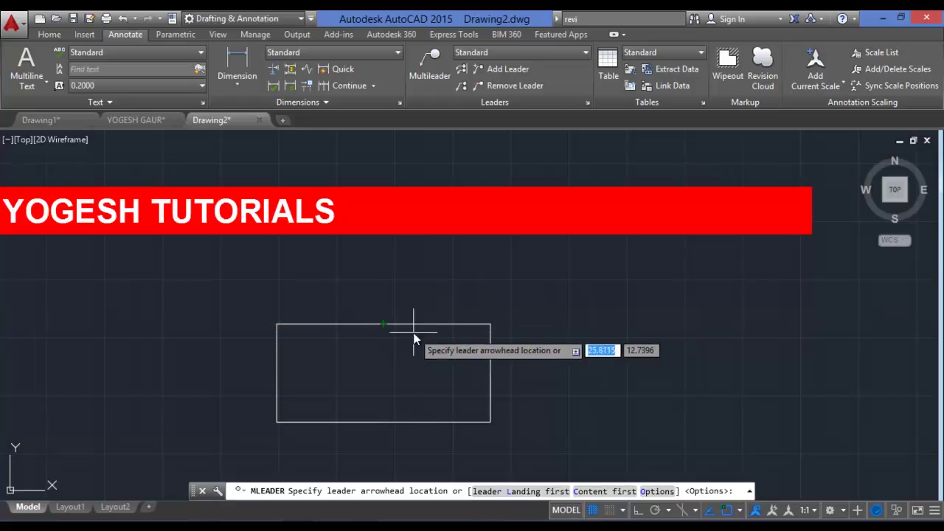
left_click(446, 323)
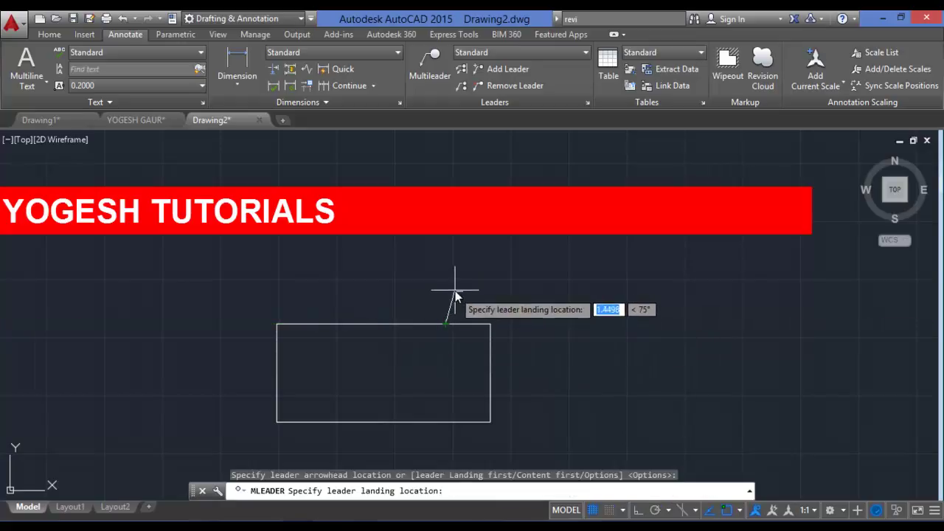
left_click(479, 281)
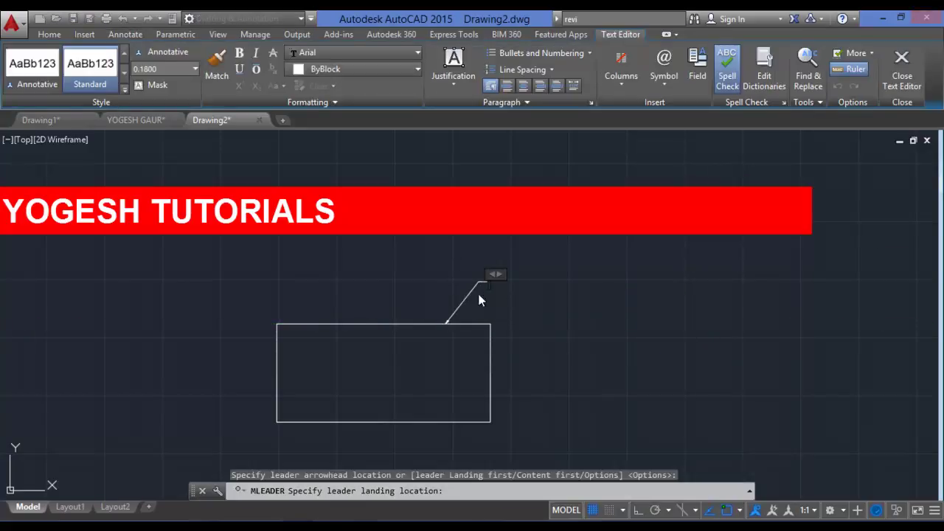
type("CORNER 1")
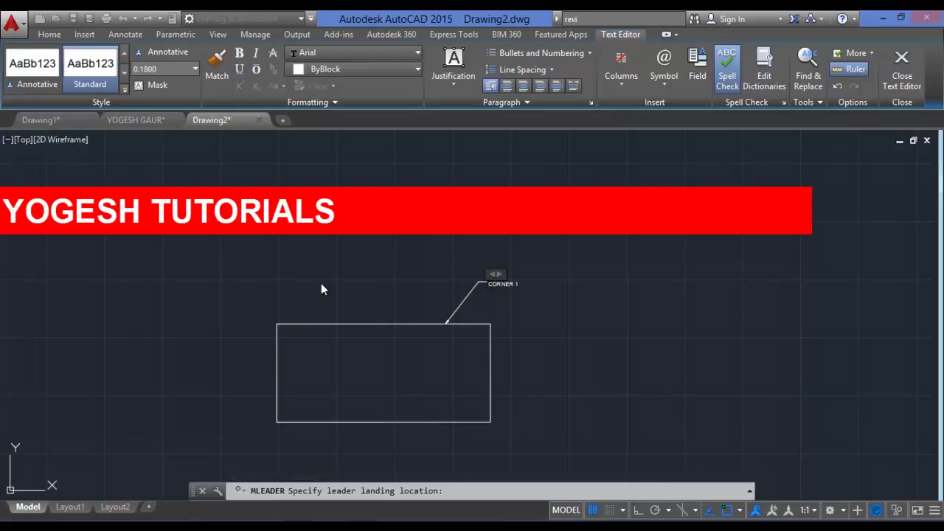
Set the height of the whole CORNER 1 leader text to 1 and finish editing.
key("ctrl+a")
left_click(195, 68)
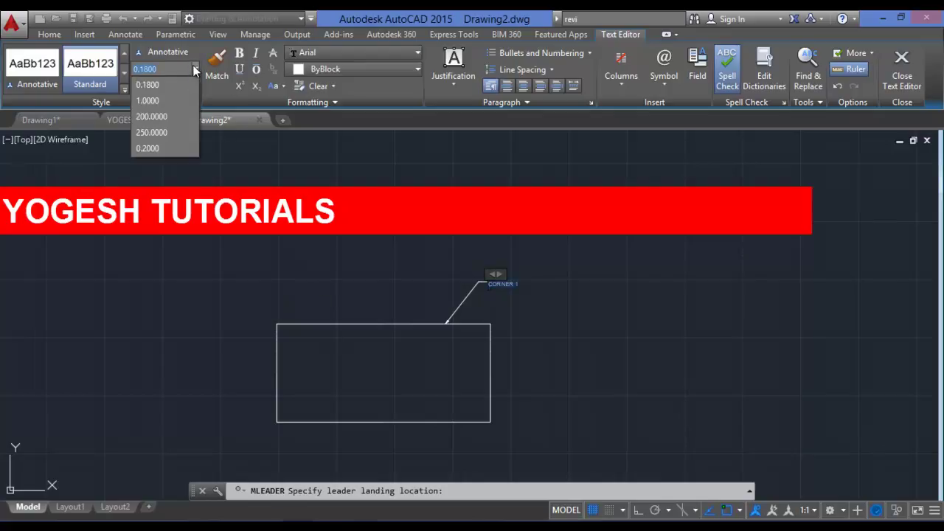
left_click(169, 100)
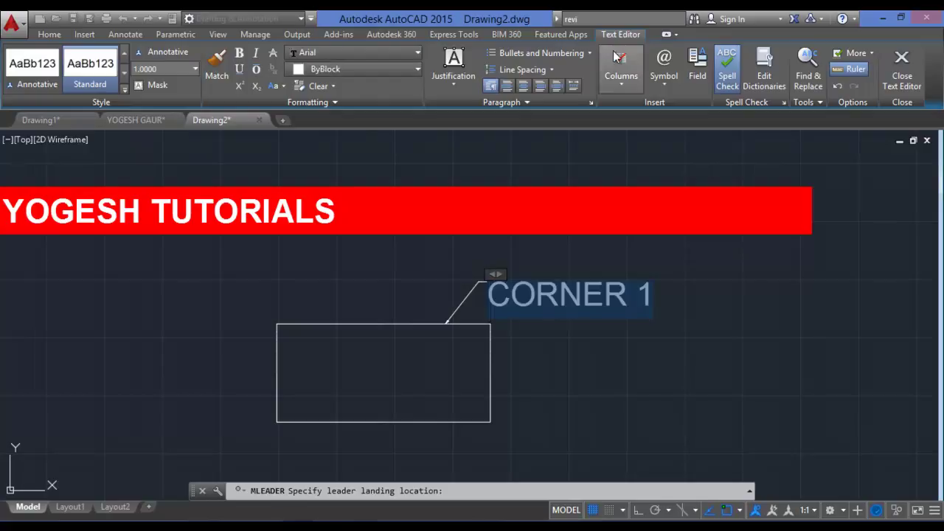
left_click(901, 83)
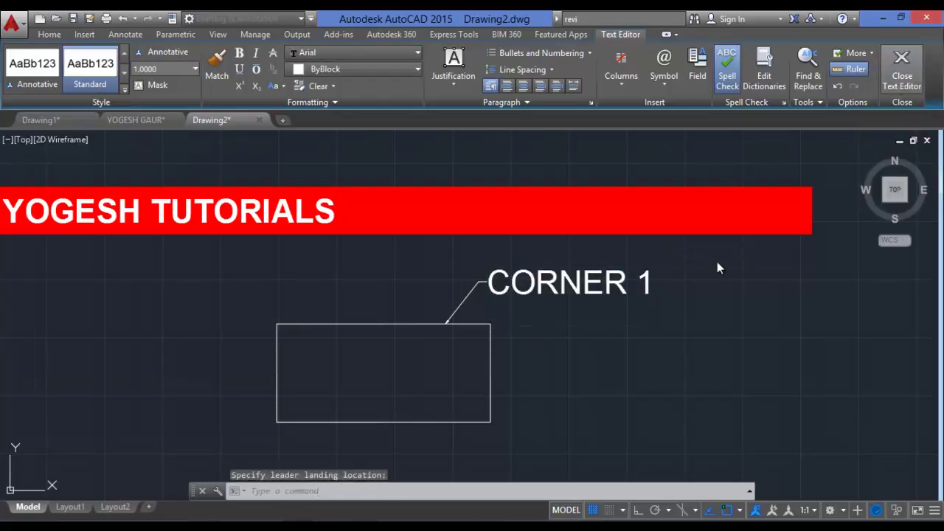
scroll(493, 304, "up", 3)
scroll(512, 320, "down", 1)
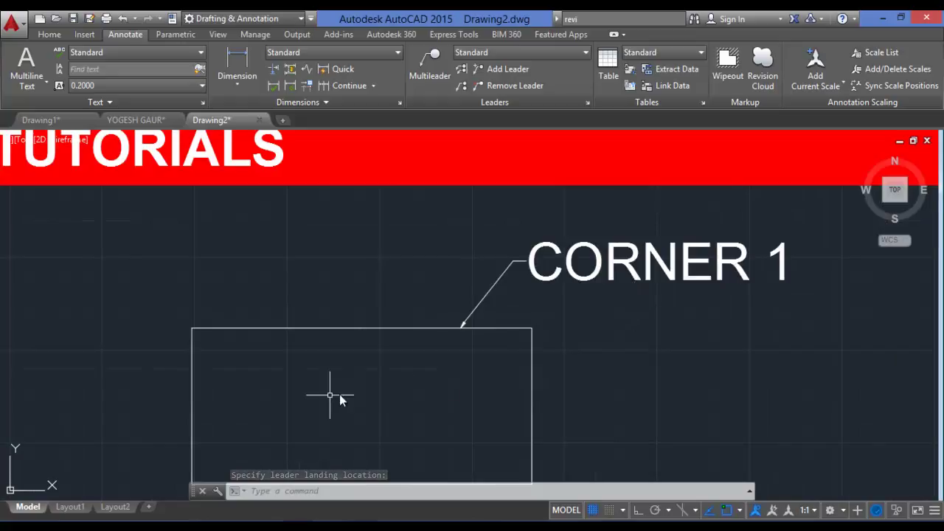
Set the current multileader style to Annotative and apply it to the CORNER 1 leader.
left_click(512, 56)
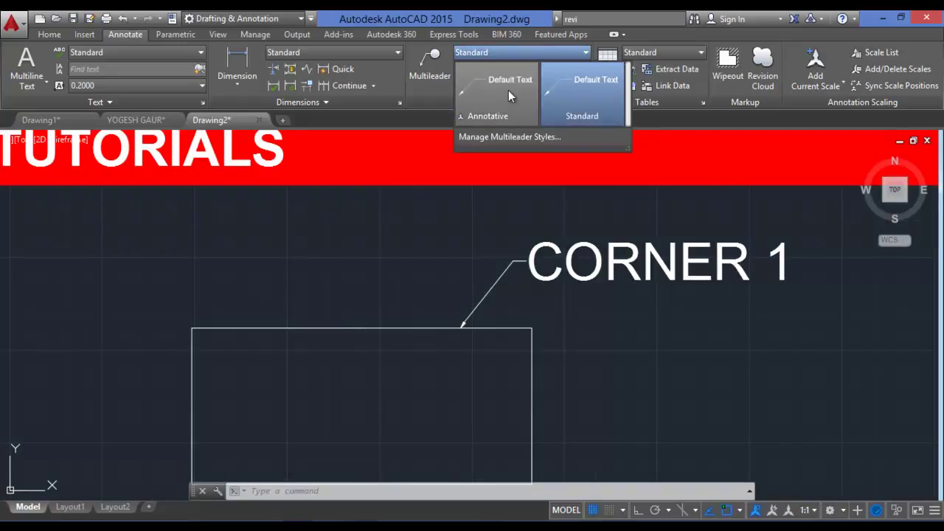
left_click(508, 92)
left_click(597, 265)
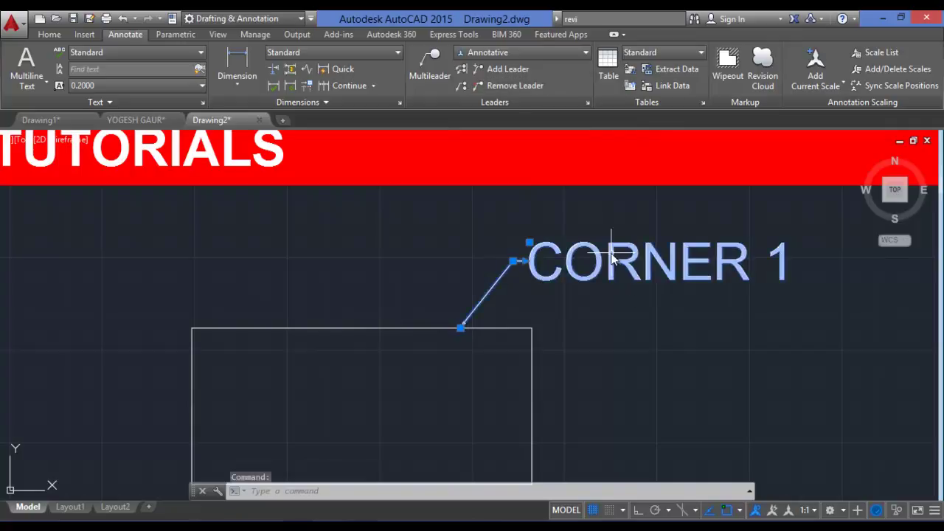
left_click(500, 52)
left_click(662, 268)
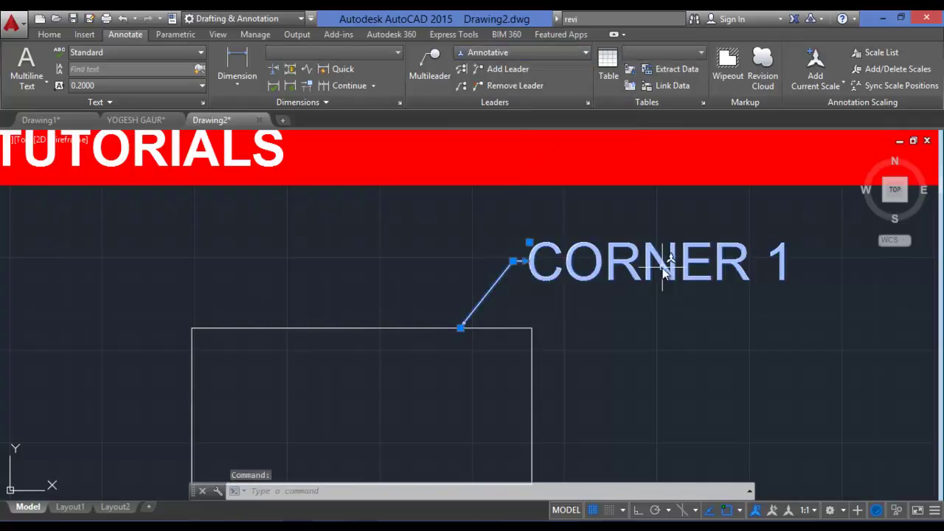
Reposition the CORNER 1 leader's landing so the text sits slightly lower and the leader line runs almost vertically from its arrowhead.
key("Escape")
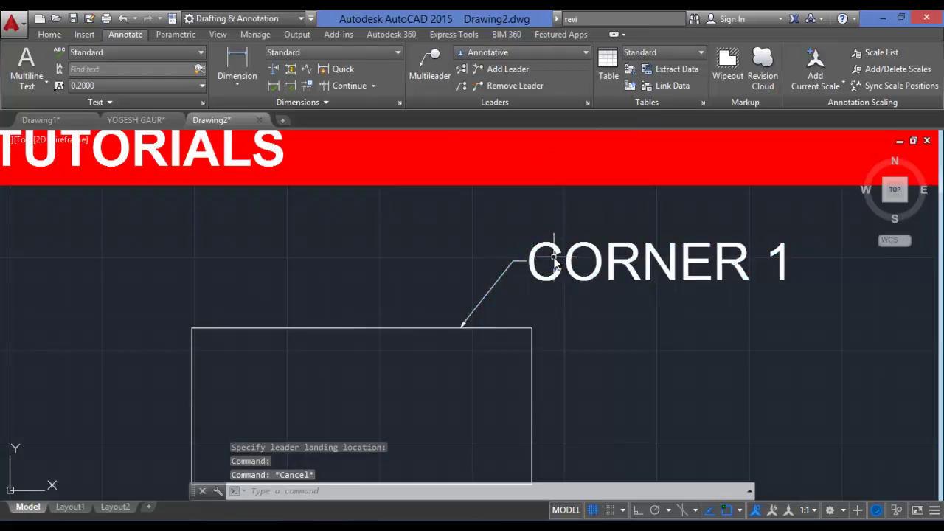
left_click(516, 263)
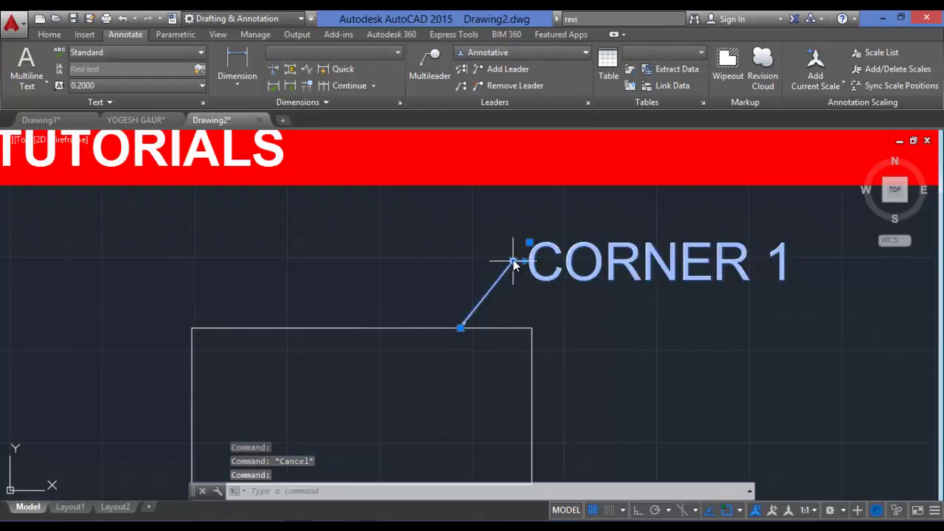
left_click(513, 261)
left_click(505, 236)
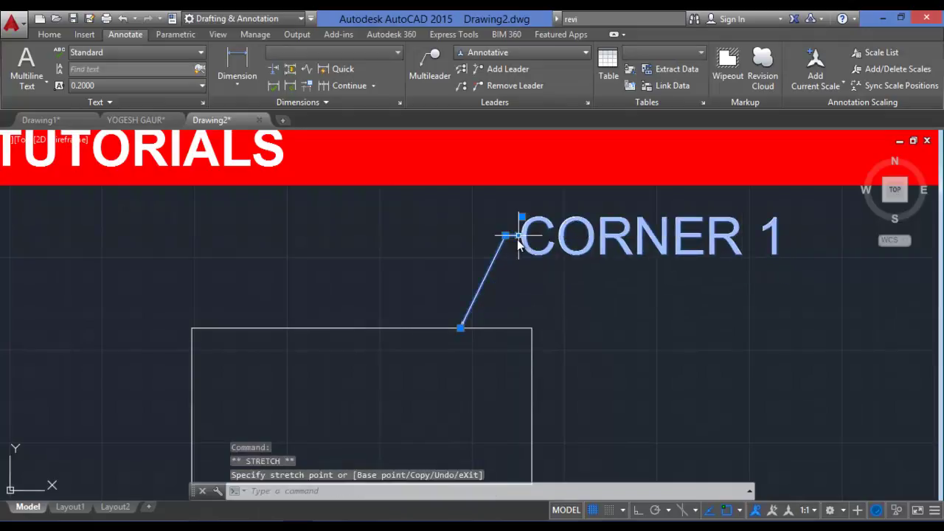
left_click(506, 236)
left_click(458, 252)
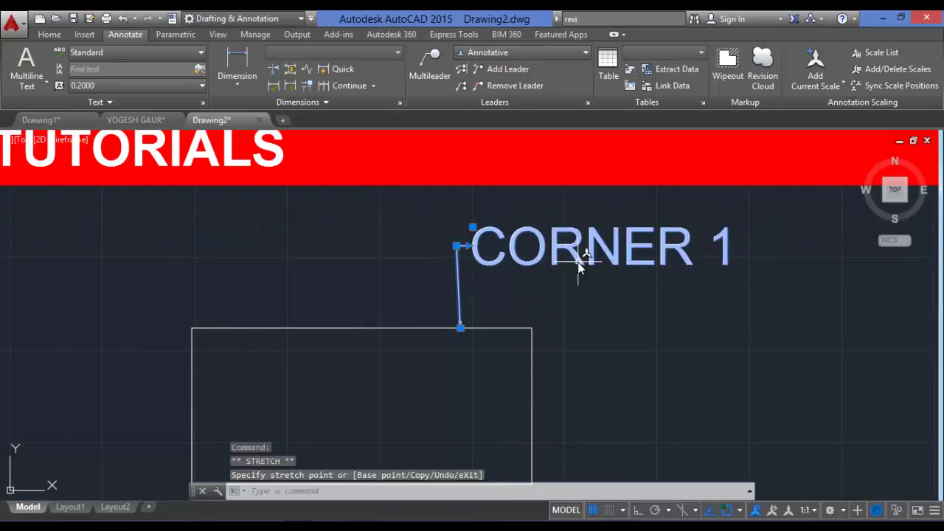
left_click(457, 246)
key("Escape")
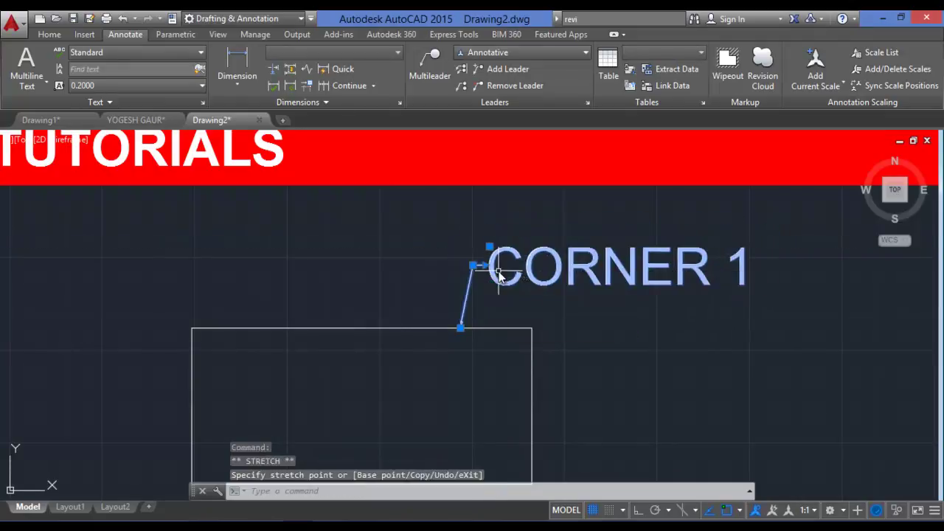
Add three leaders to the CORNER 1 multileader: one pointing above the text and two pointing at the rectangle's upper edge.
scroll(508, 267, "up", 2)
scroll(702, 316, "down", 4)
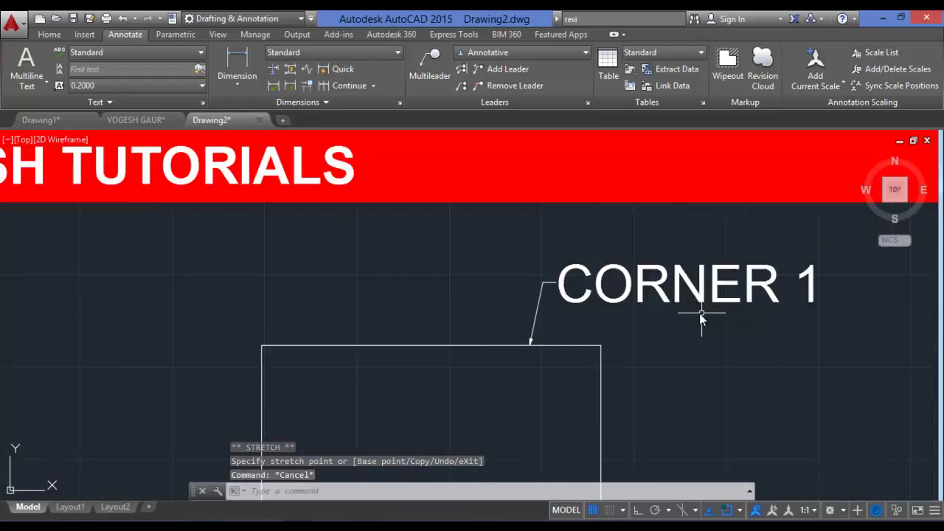
scroll(826, 316, "up", 2)
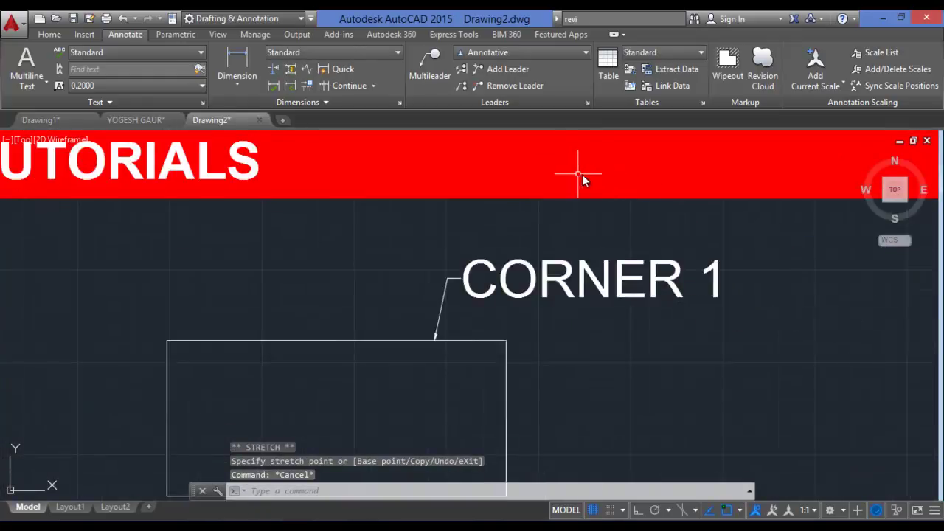
left_click(501, 70)
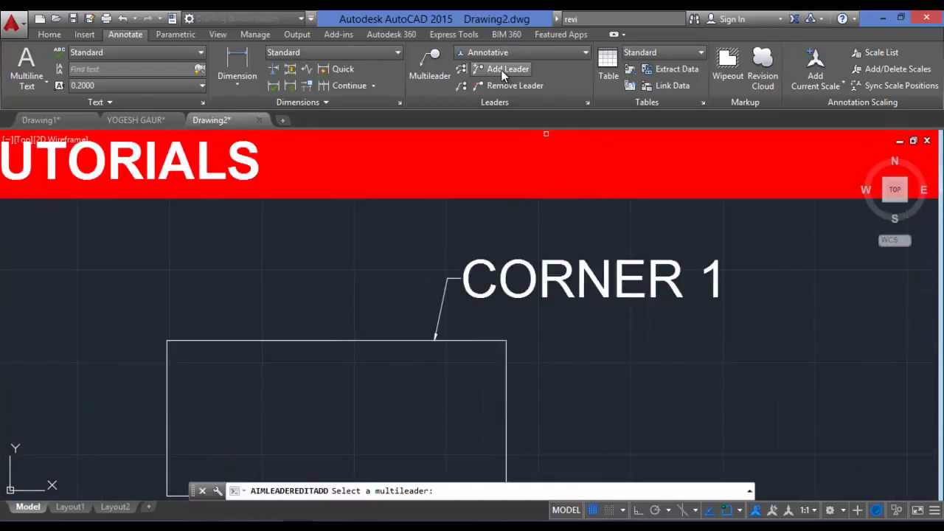
left_click(522, 273)
left_click(472, 260)
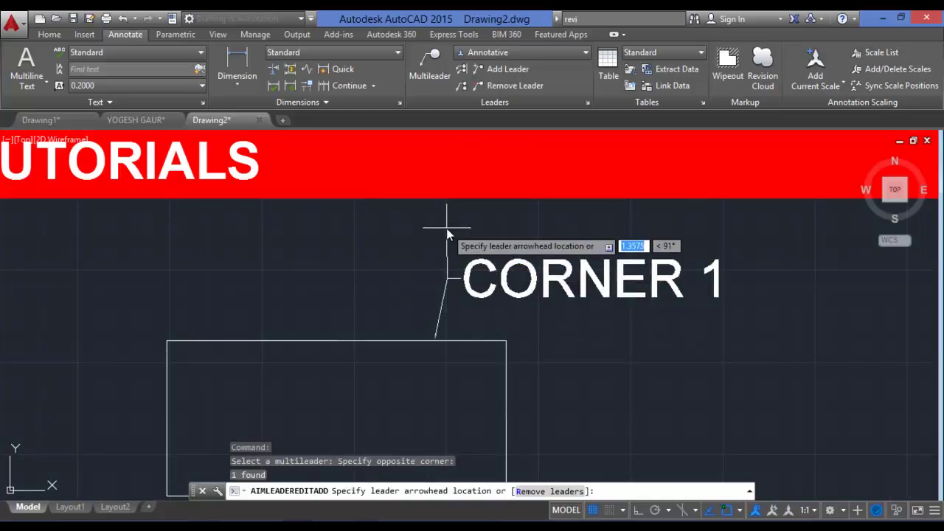
left_click(479, 233)
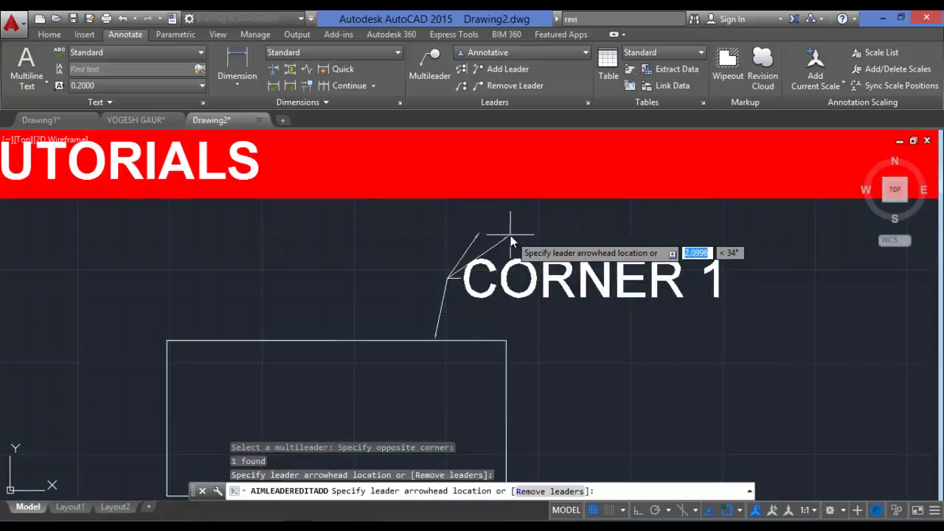
left_click(404, 336)
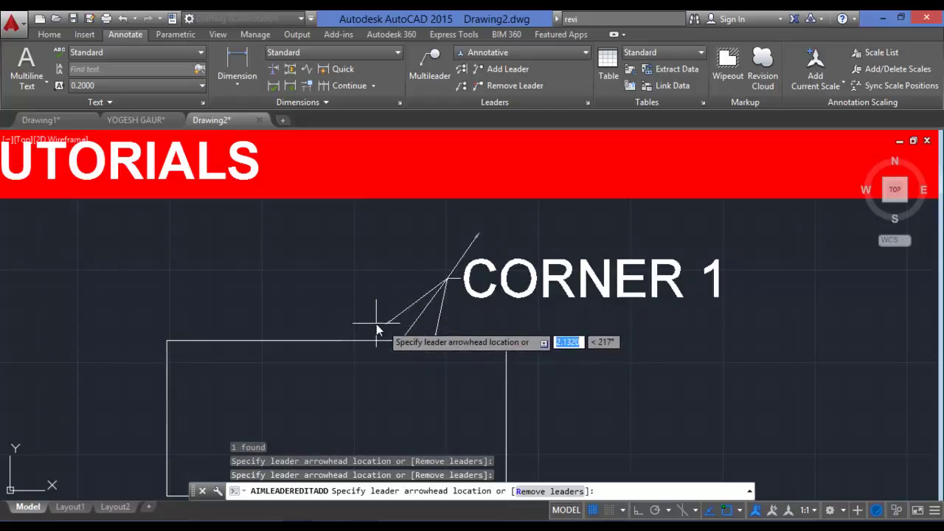
left_click(323, 339)
key("Escape")
left_click(712, 278)
key("Escape")
left_click(541, 276)
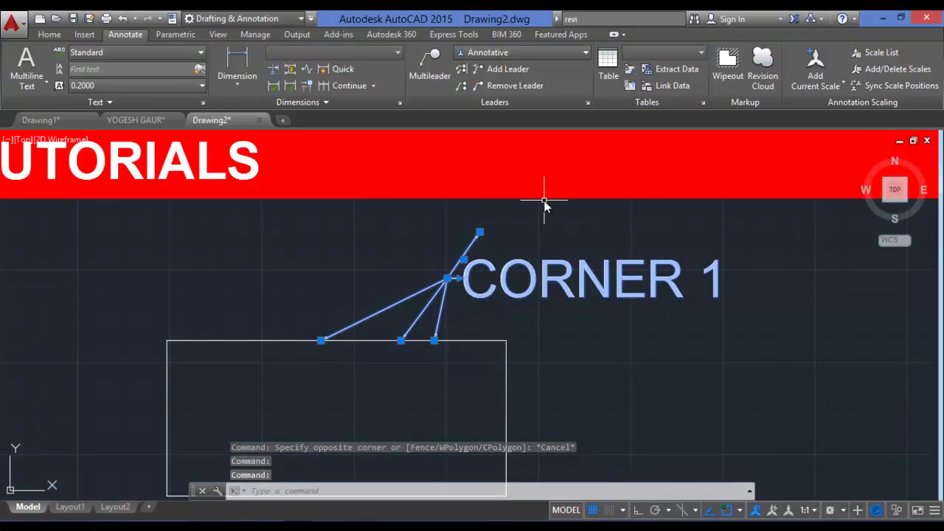
key("Escape")
left_click(526, 285)
key("Escape")
key("Escape")
Change the multileader text to "CORNER 1,2,3" and finish editing.
left_click(480, 266)
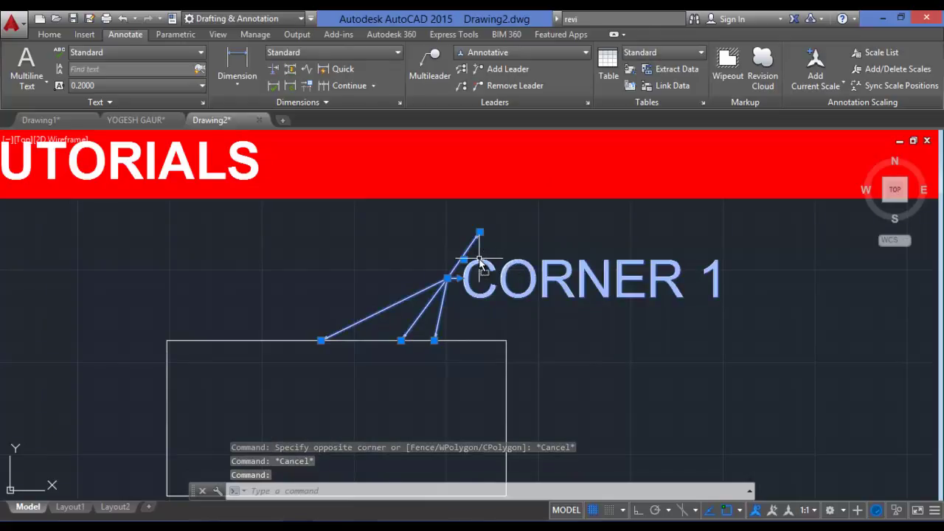
double_click(613, 281)
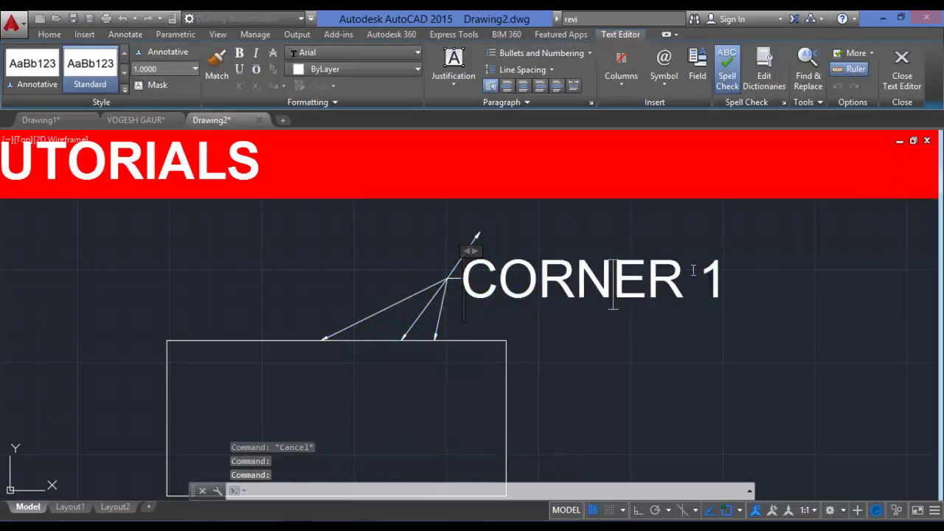
left_click(723, 277)
left_click(726, 276)
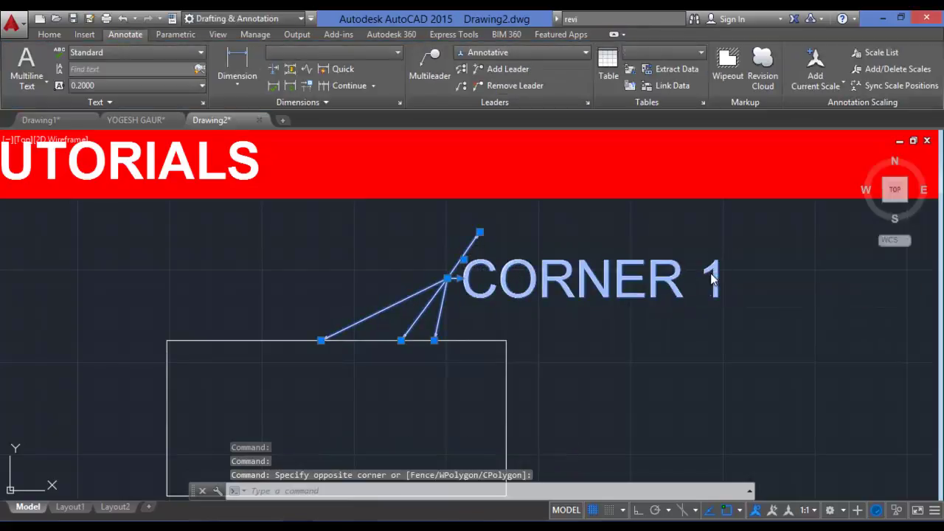
double_click(712, 279)
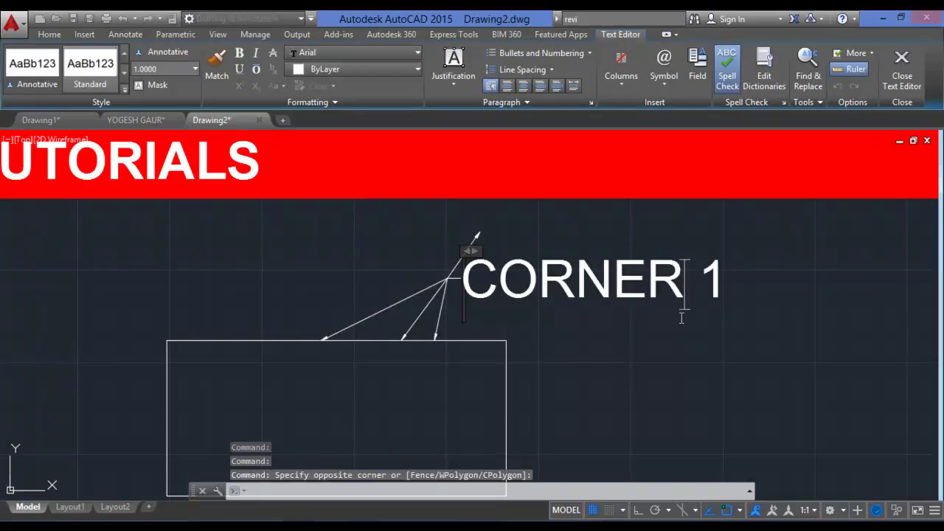
type(",2,")
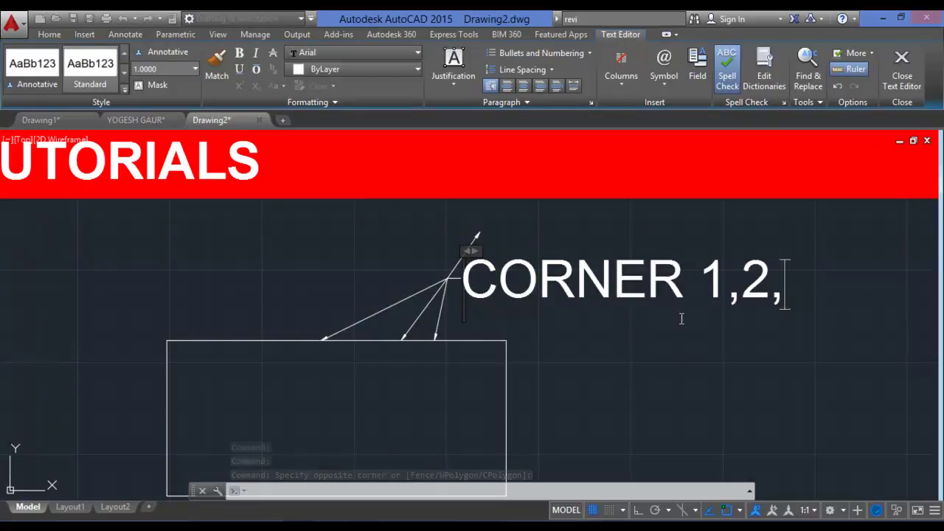
type("3")
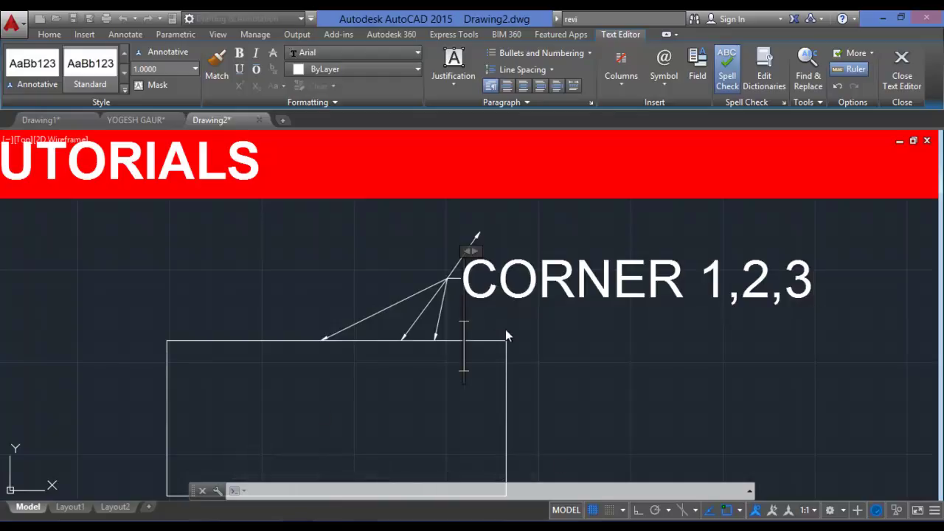
left_click(791, 296)
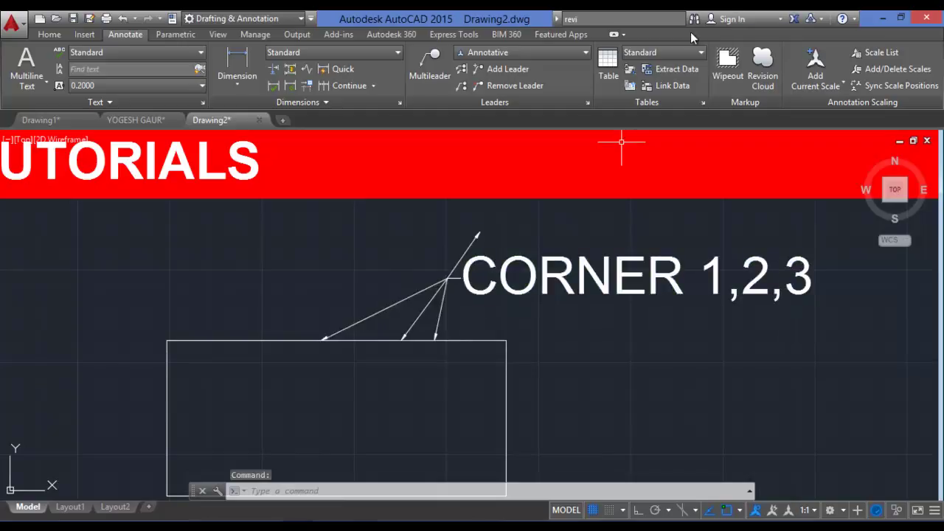
scroll(601, 243, "down", 2)
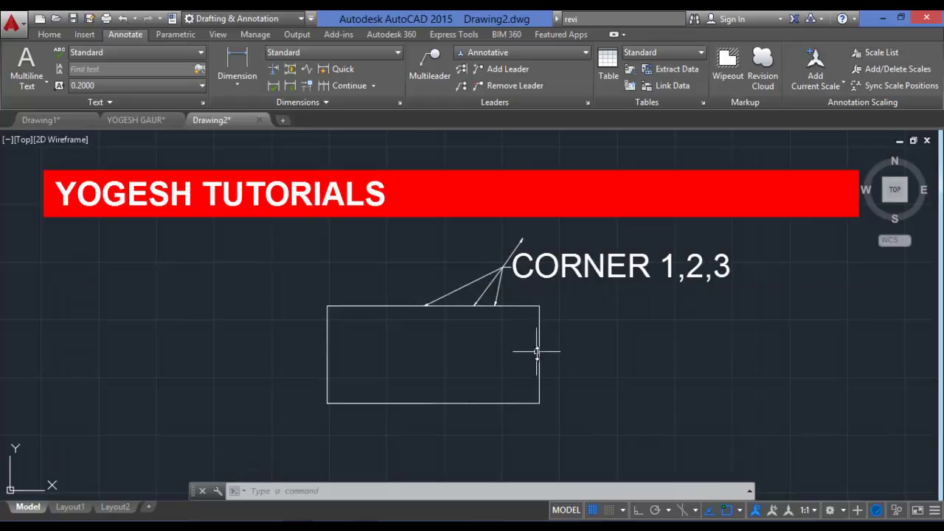
scroll(479, 310, "up", 5)
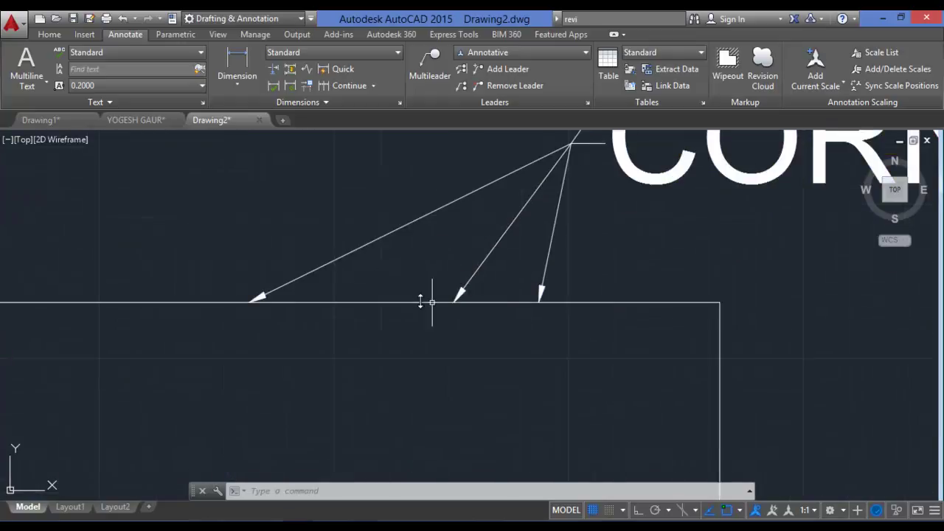
scroll(506, 211, "down", 5)
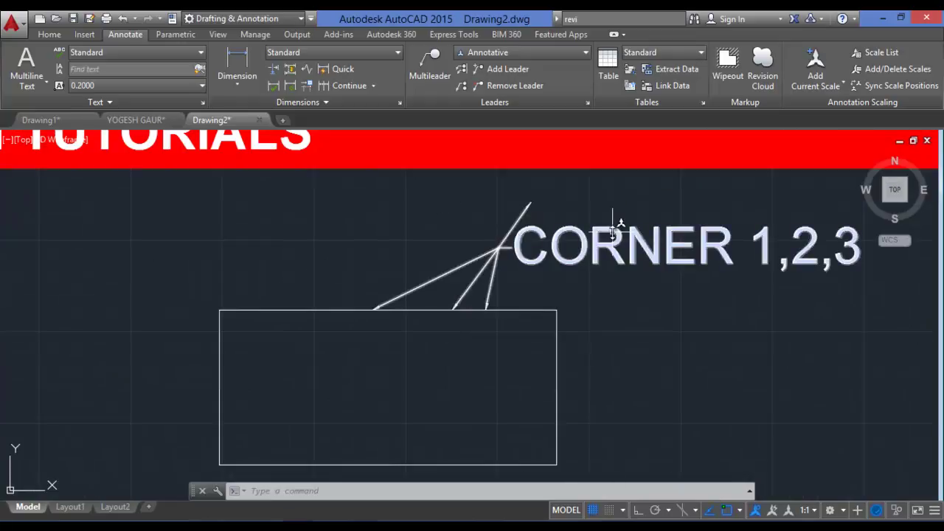
scroll(616, 221, "up", 2)
scroll(634, 214, "down", 4)
scroll(811, 251, "up", 3)
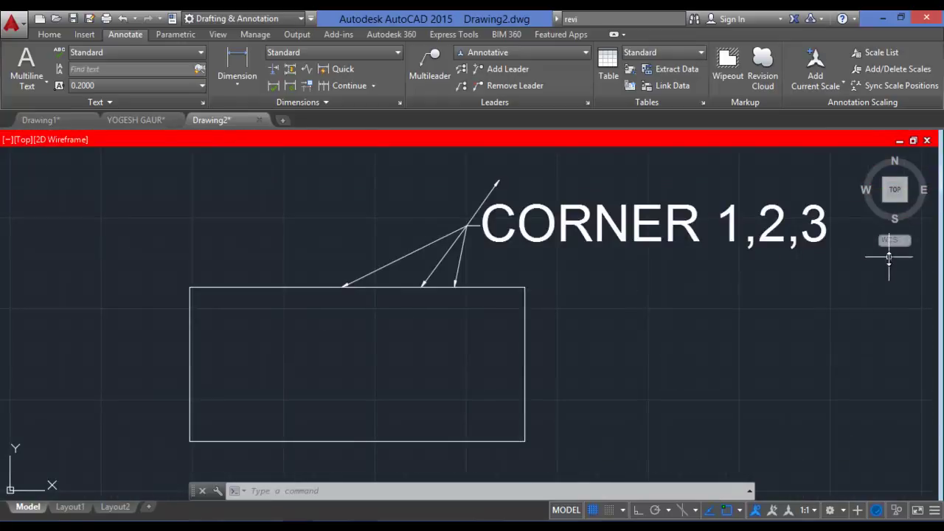
Insert an empty Standard-style table with 5 columns, 2.5 column width and 1 data row to the right of the rectangle.
left_click(612, 69)
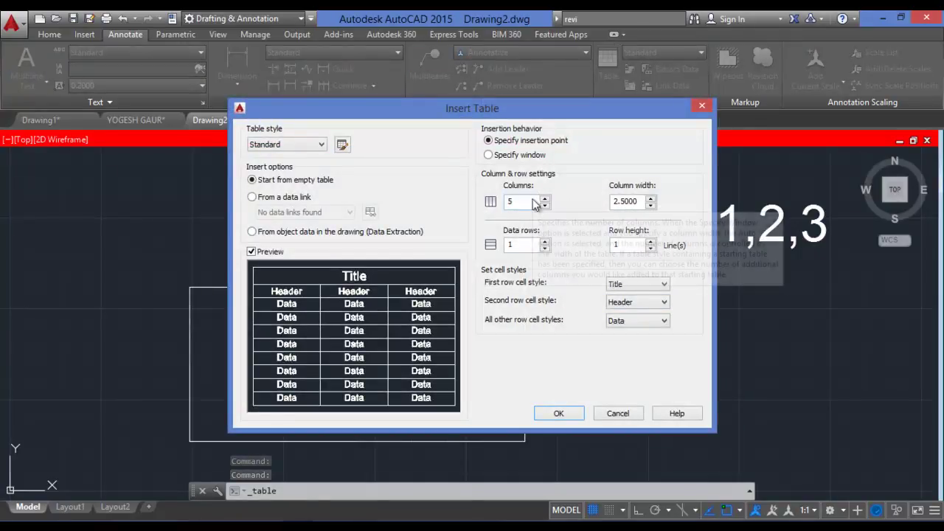
left_click(558, 413)
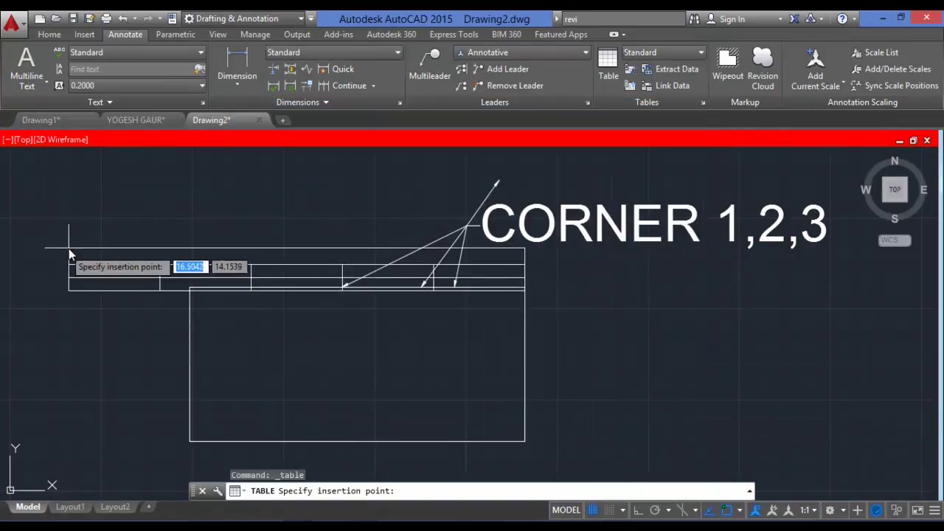
scroll(163, 325, "down", 4)
scroll(317, 328, "up", 4)
left_click(304, 309)
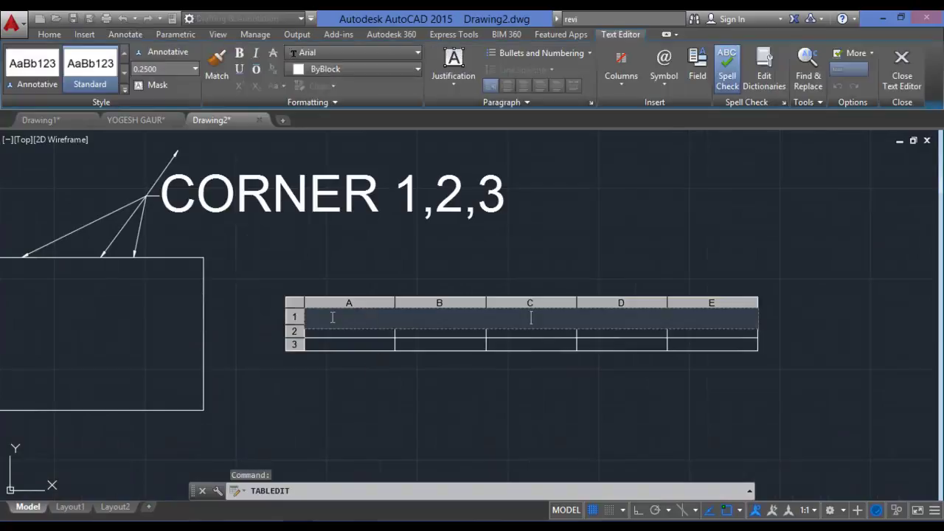
key("Escape")
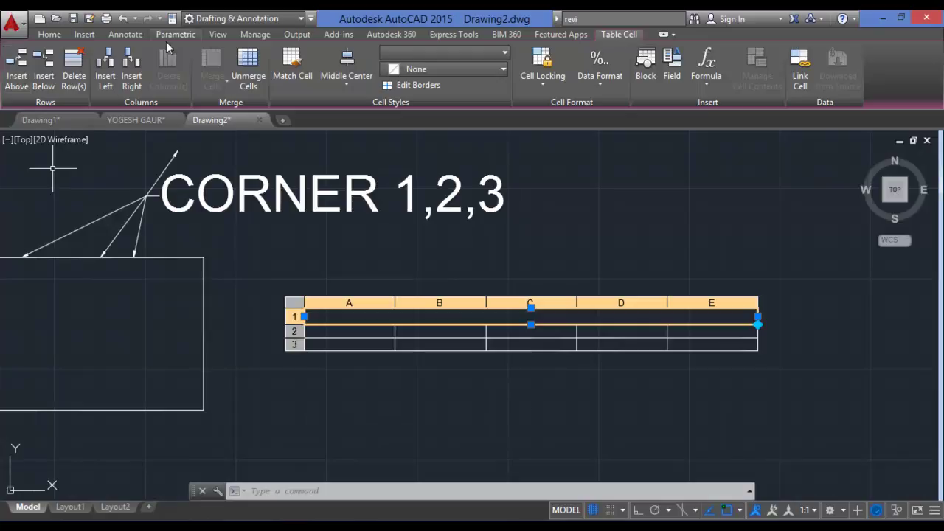
Open the Data Link Manager and start a new Excel data link.
left_click(130, 35)
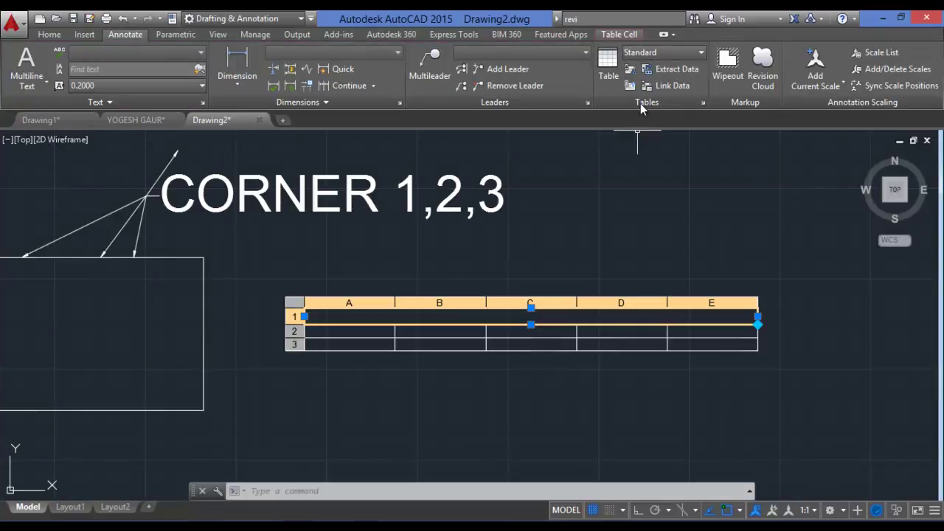
left_click(672, 86)
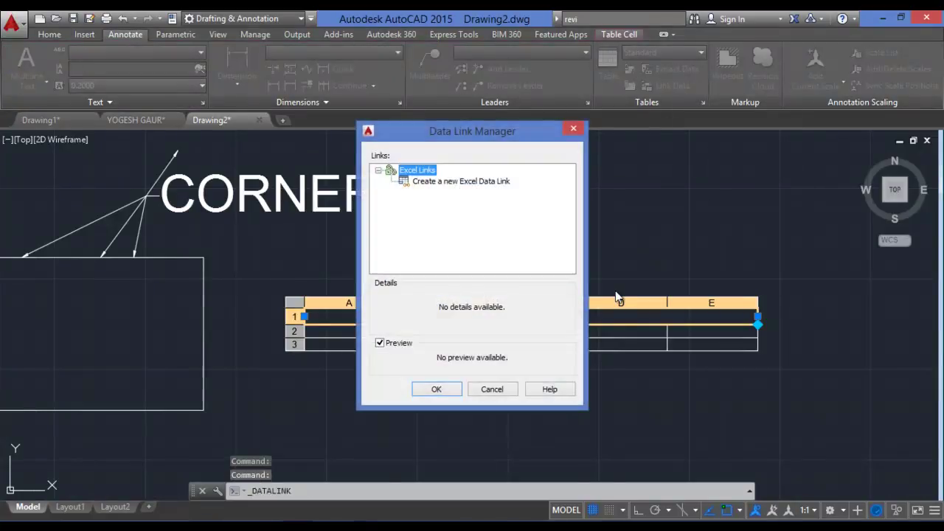
left_click(464, 182)
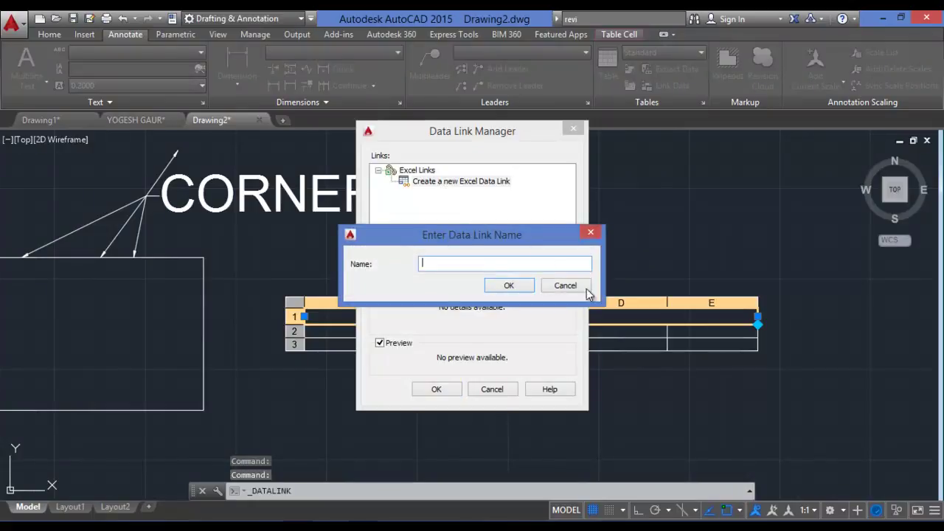
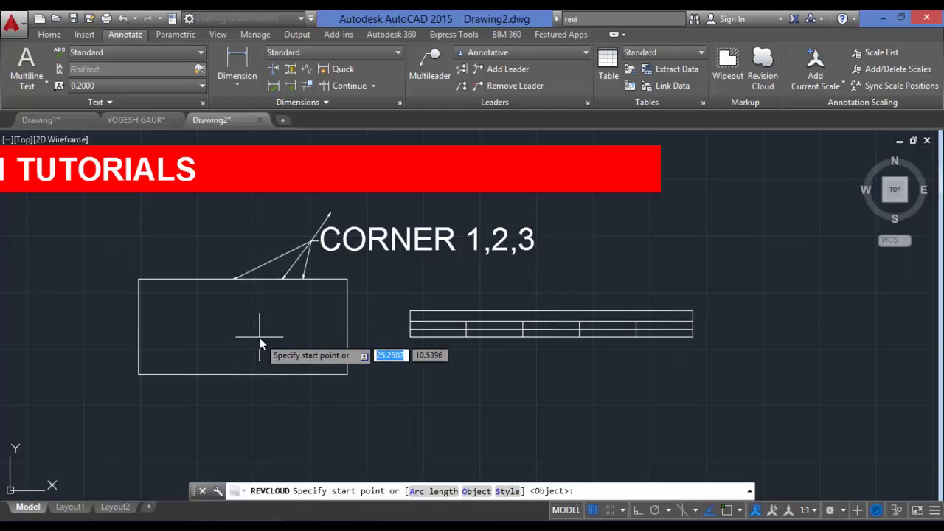
Draw a freehand revision cloud all the way around the rectangle.
left_click(384, 283)
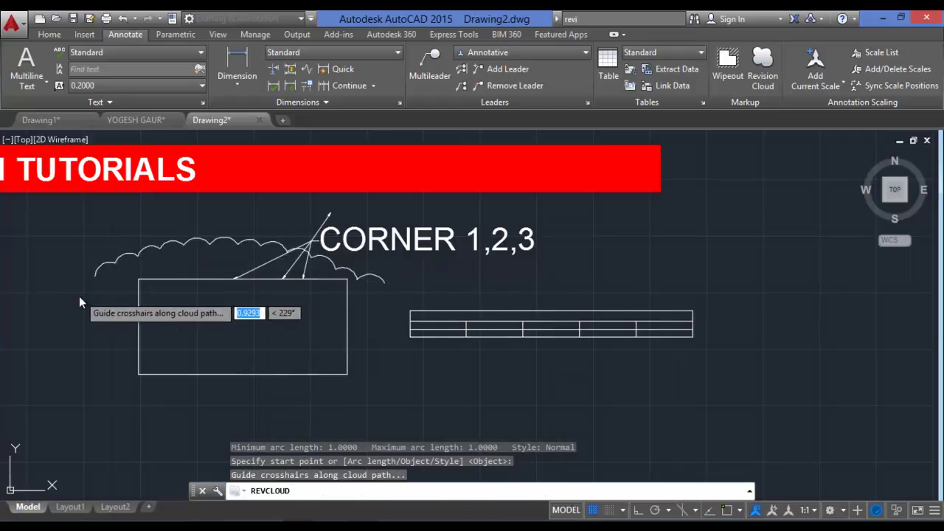
left_click(383, 289)
scroll(397, 330, "down", 2)
scroll(400, 303, "up", 2)
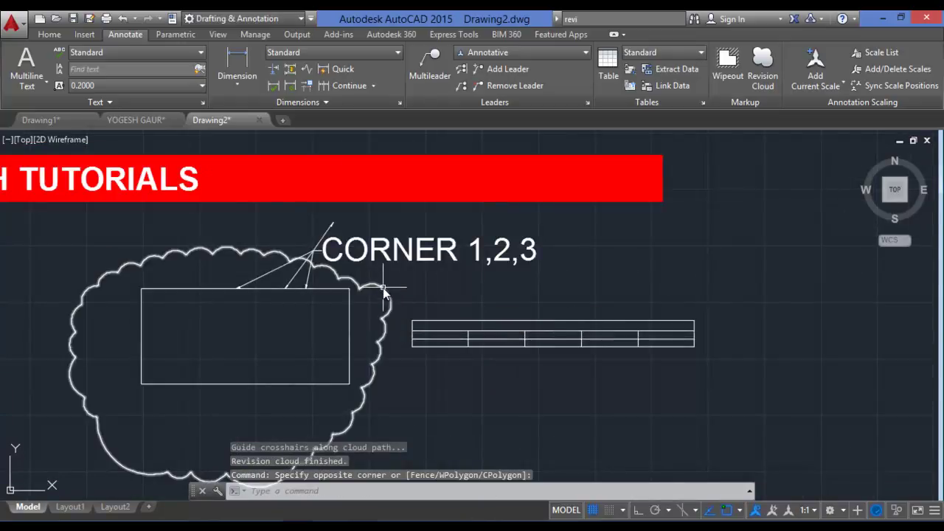
Add a multileader pointing to the revision cloud's edge, landing below the CORNER label, with the text "PLOT / IMPORTANT".
left_click(430, 66)
left_click(464, 326)
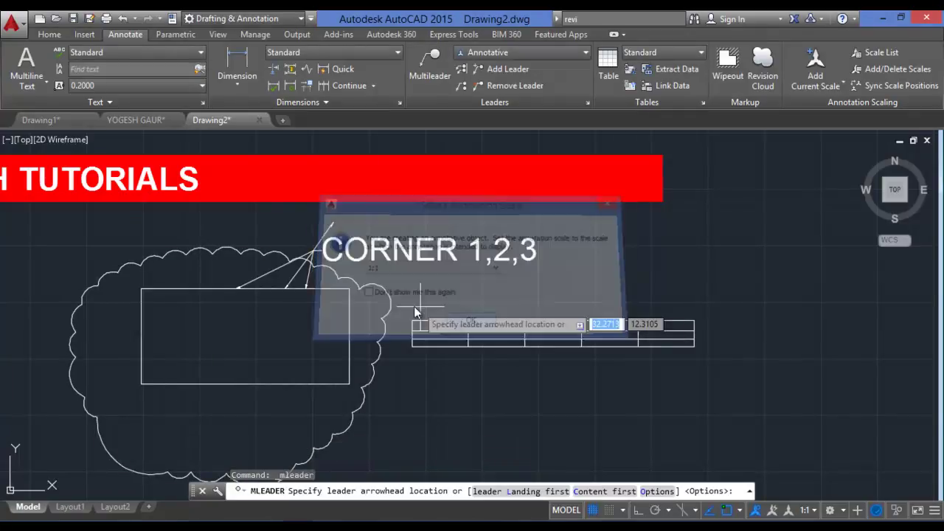
left_click(390, 302)
left_click(492, 281)
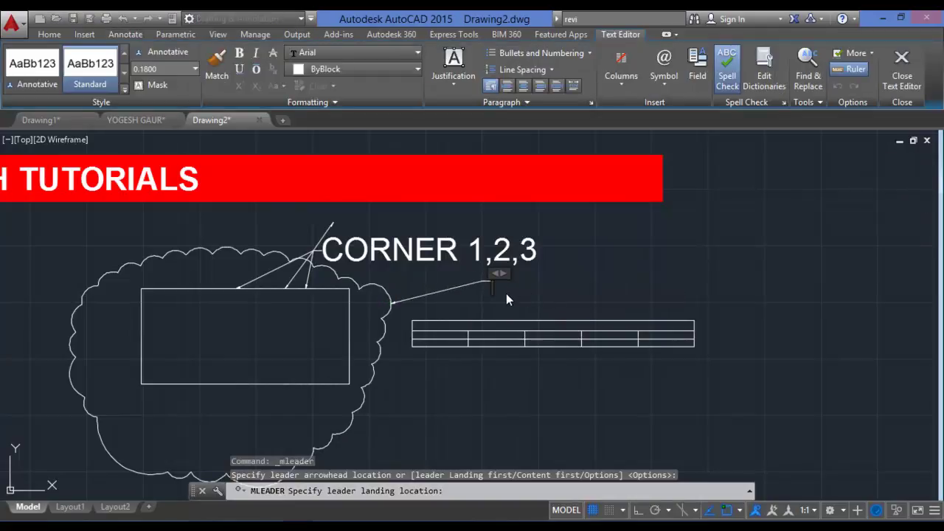
type("PLOT ")
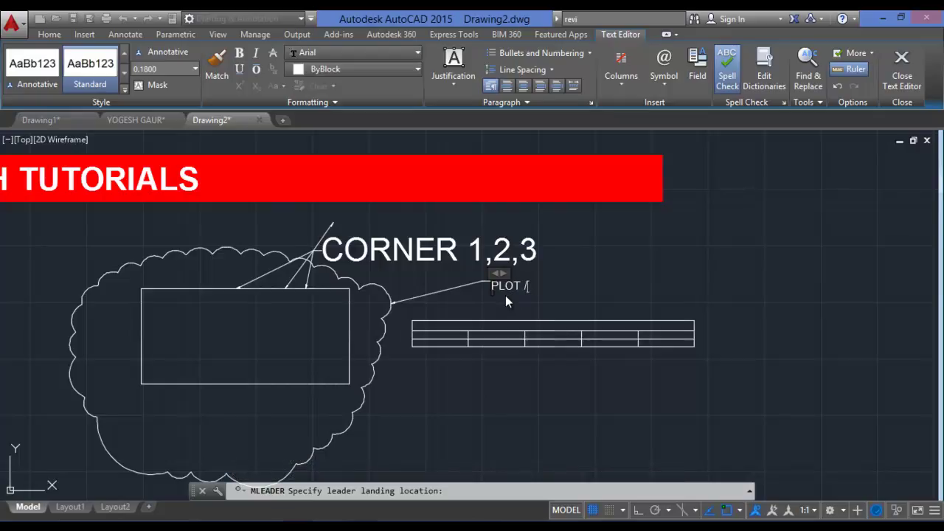
type("/ IMPOTANT")
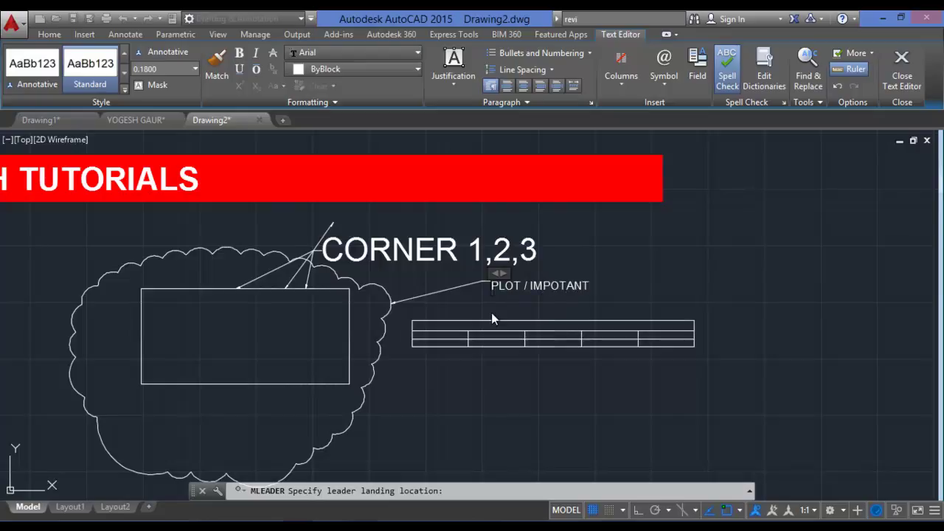
key("BackSpace")
key("BackSpace")
key("BackSpace")
type("RTANT")
left_click(678, 320)
Set the text height of the "PLOT / IMPORTANT" multileader to 0.2500.
left_click(516, 275)
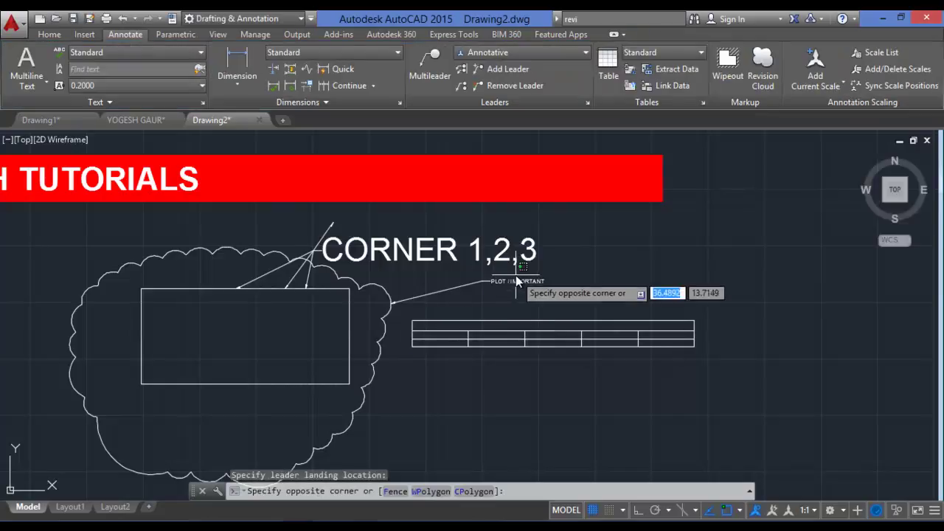
left_click(513, 292)
double_click(511, 287)
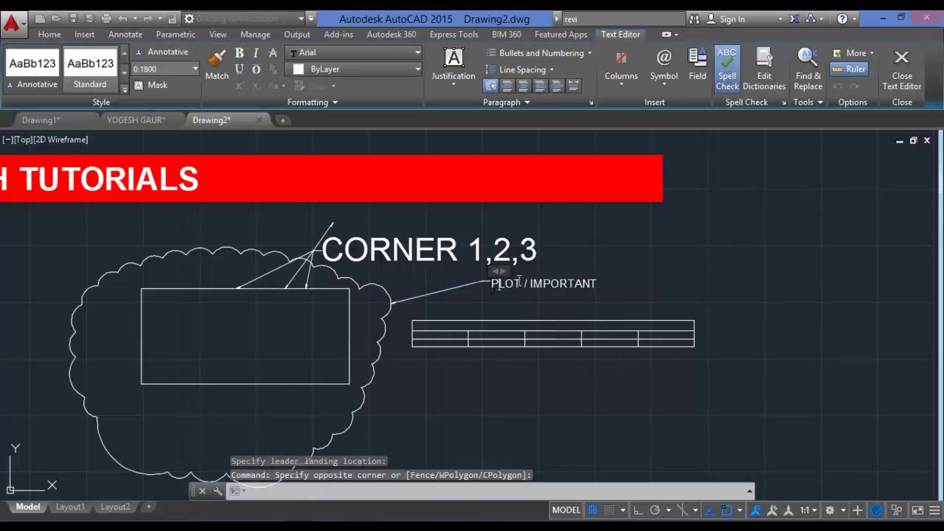
left_click(195, 69)
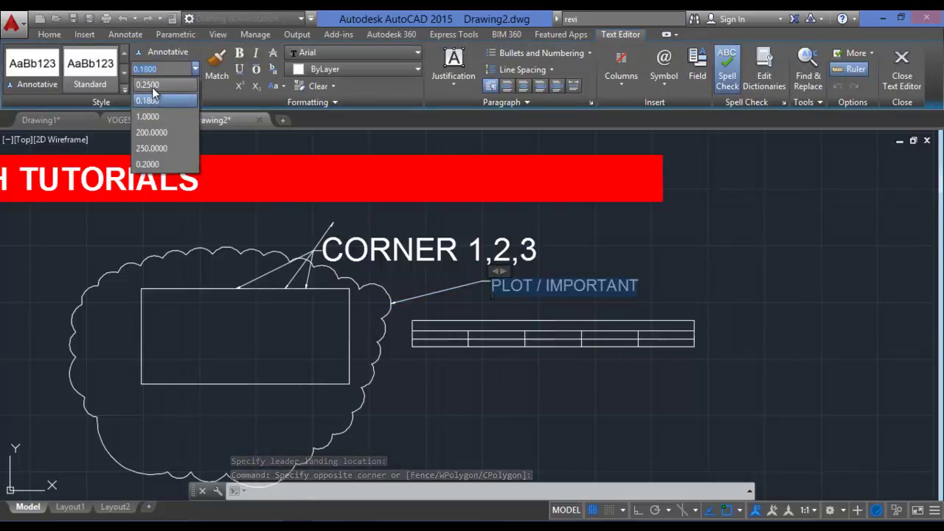
left_click(152, 101)
left_click(745, 314)
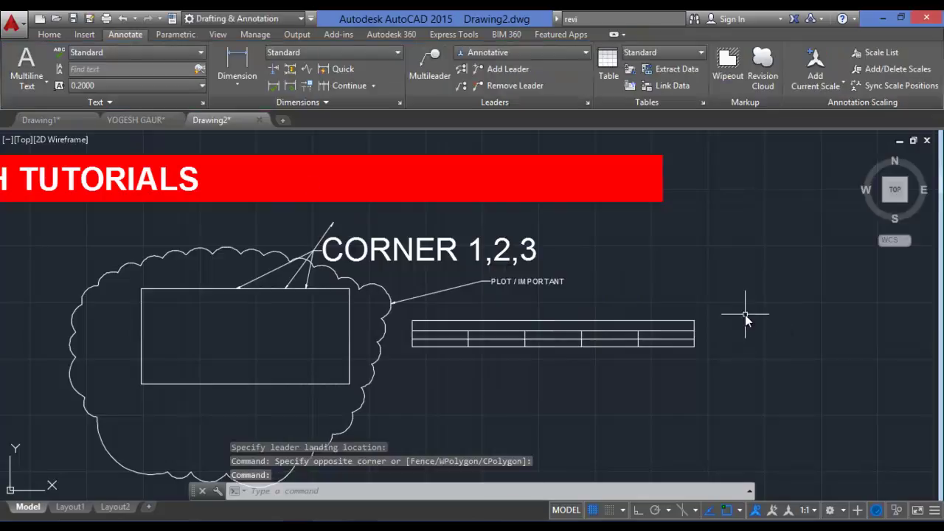
Try to set the text height of the "PLOT / IMPORTANT" multileader to 1.0000.
double_click(525, 281)
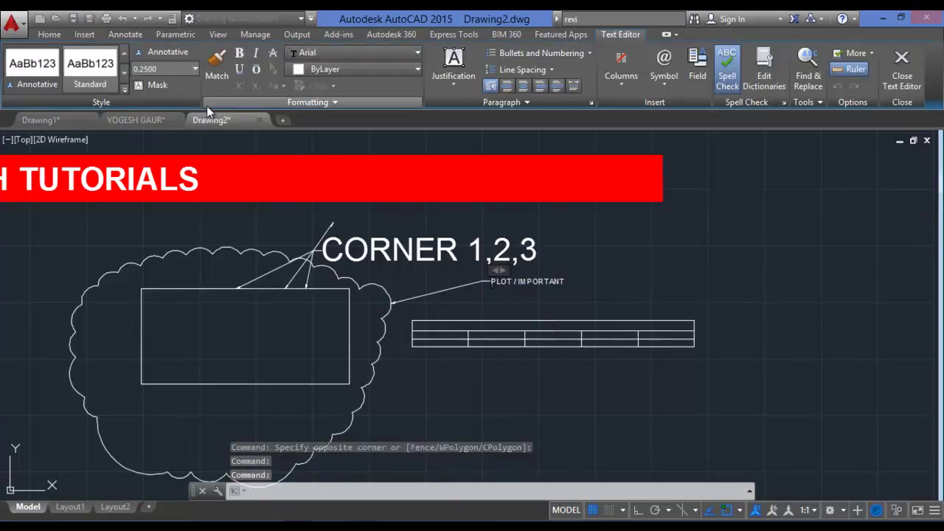
left_click(194, 69)
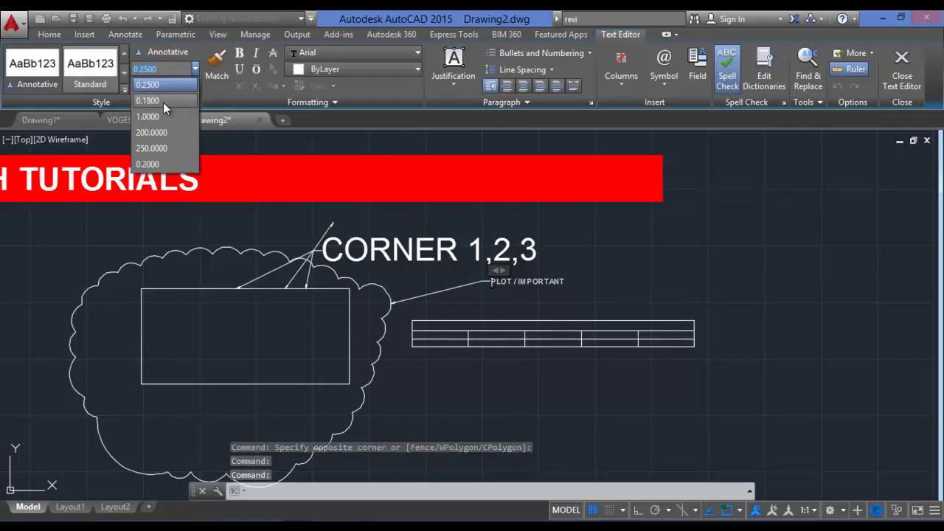
left_click(162, 116)
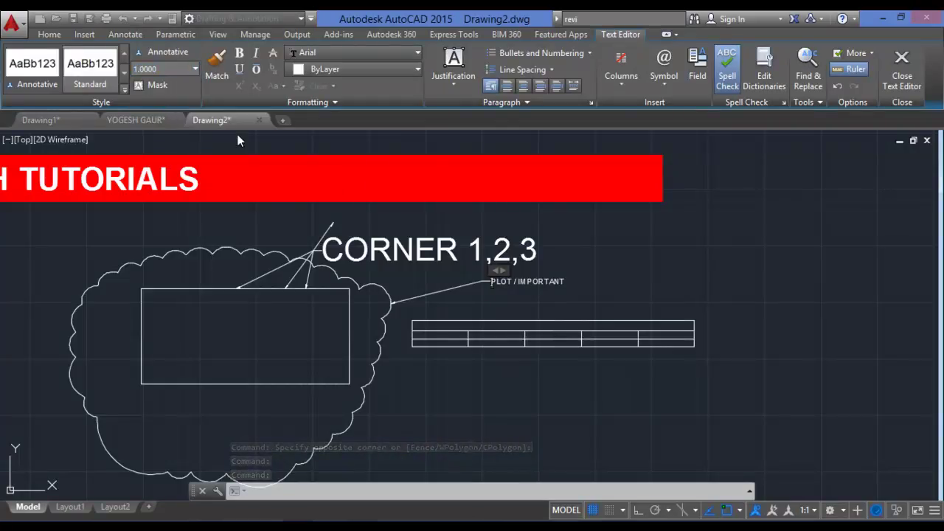
left_click(638, 280)
scroll(602, 275, "up", 3)
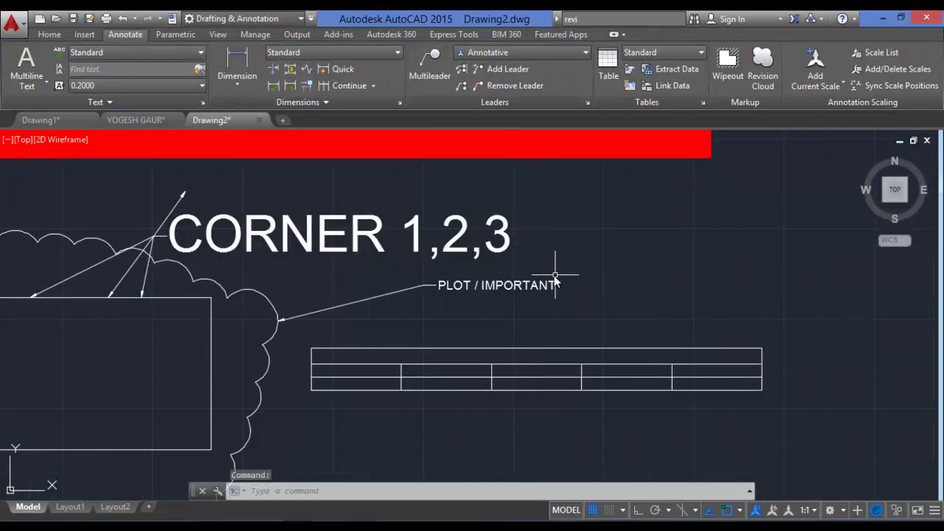
scroll(537, 332, "down", 3)
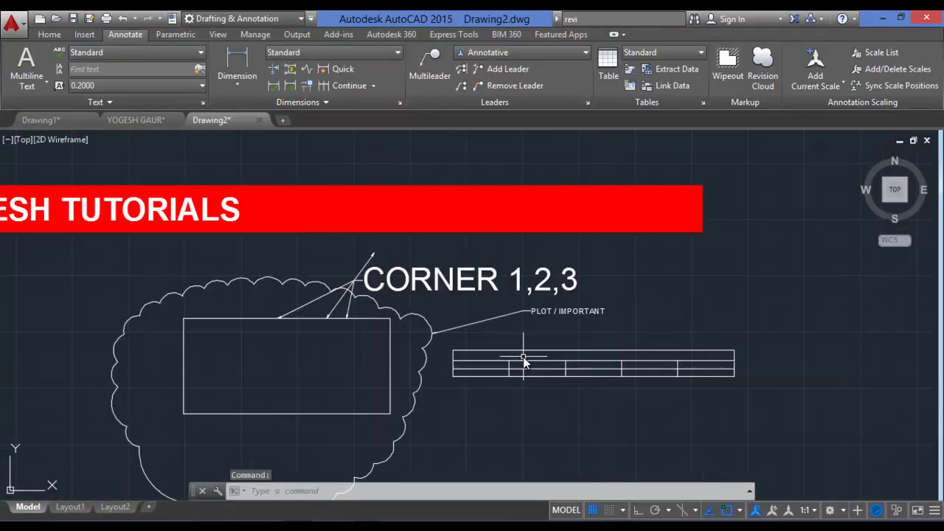
Move both multileaders, the revision cloud and the rectangle to the Defpoints layer.
left_click(479, 323)
left_click(398, 281)
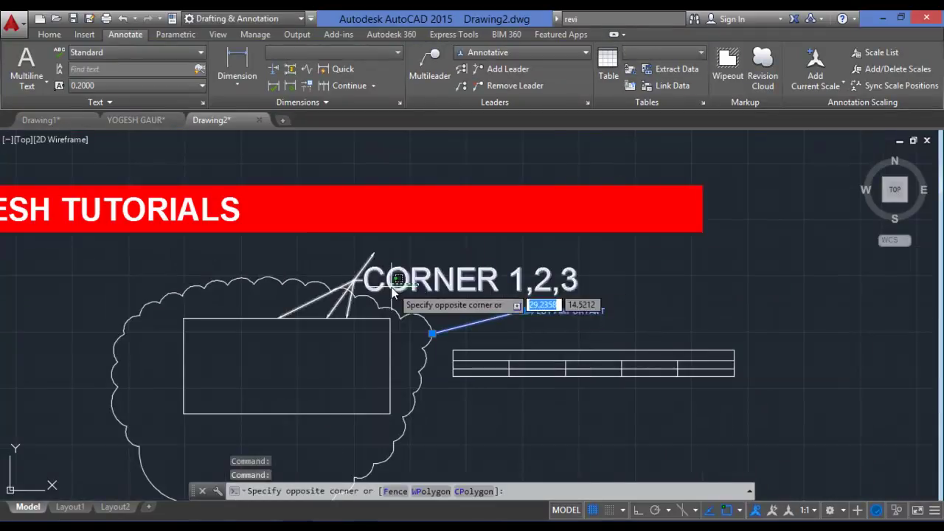
left_click(229, 335)
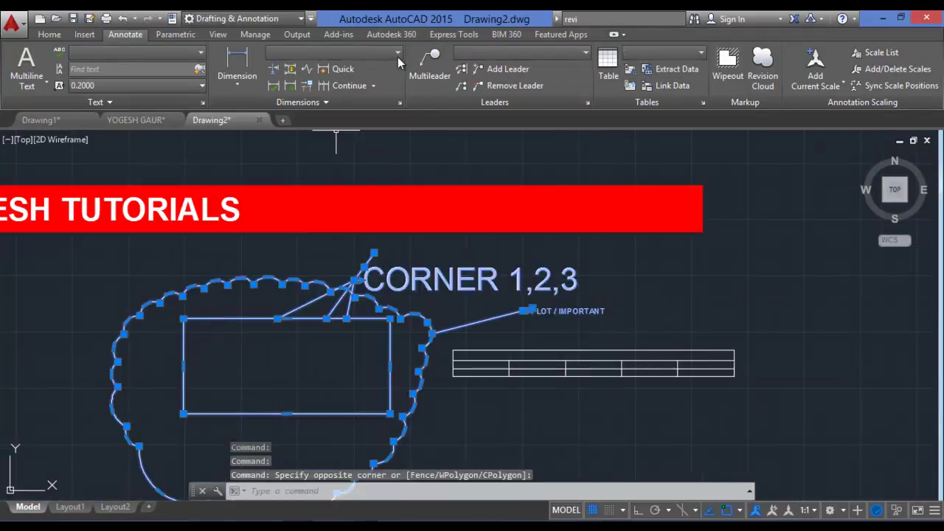
left_click(49, 34)
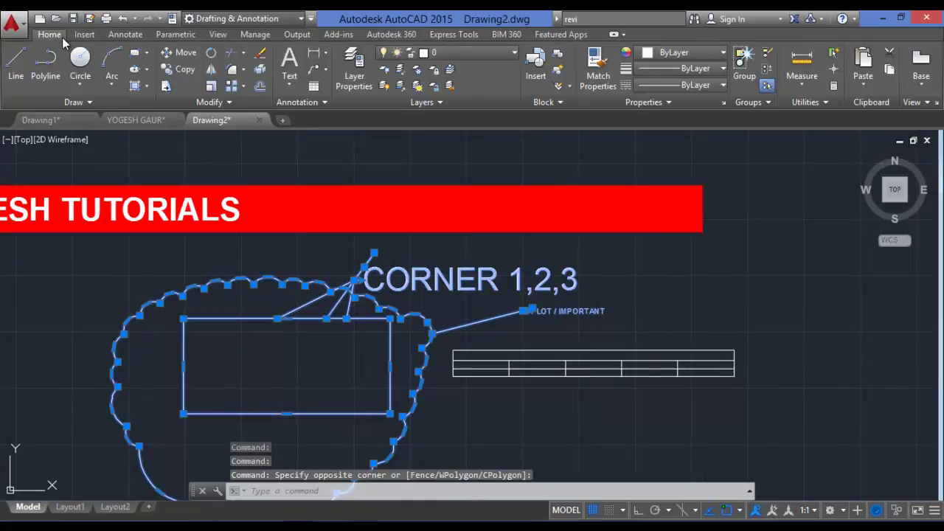
left_click(482, 55)
left_click(426, 57)
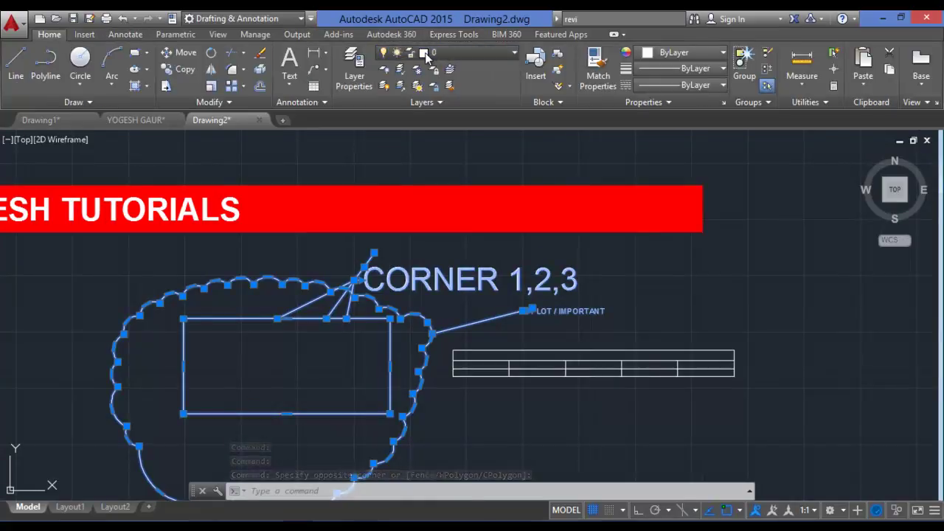
left_click(426, 57)
left_click(449, 85)
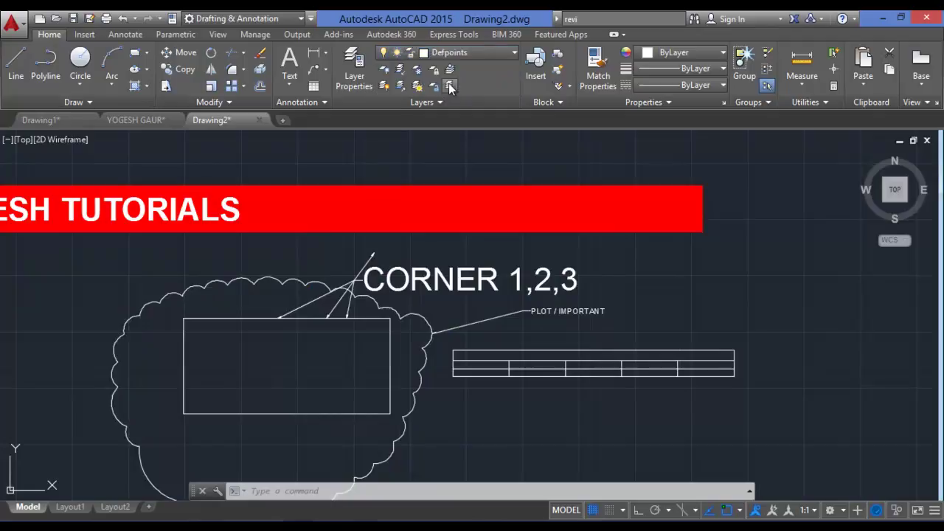
left_click(512, 143)
key("Escape")
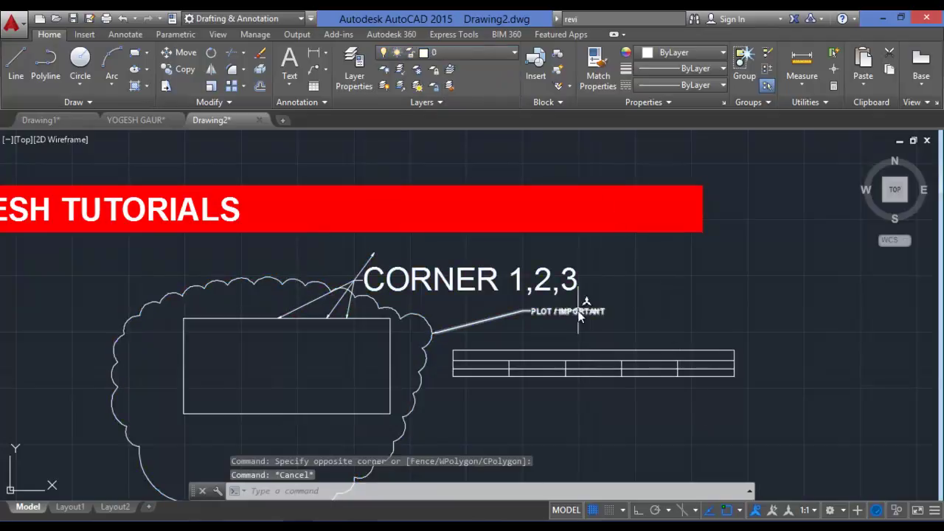
Create a new layer named SAMPLE, give it index color 70, and close the layer manager.
type("la")
key("Return")
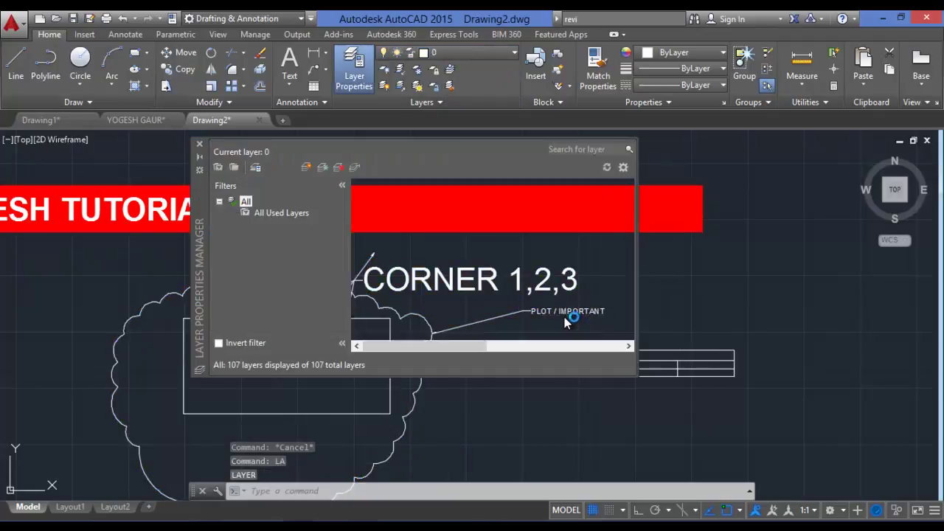
left_click(306, 166)
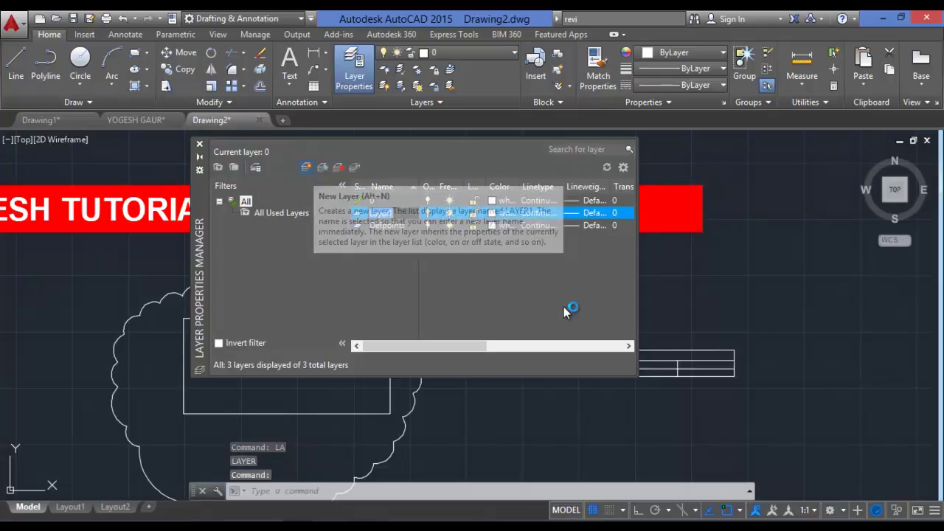
type("S")
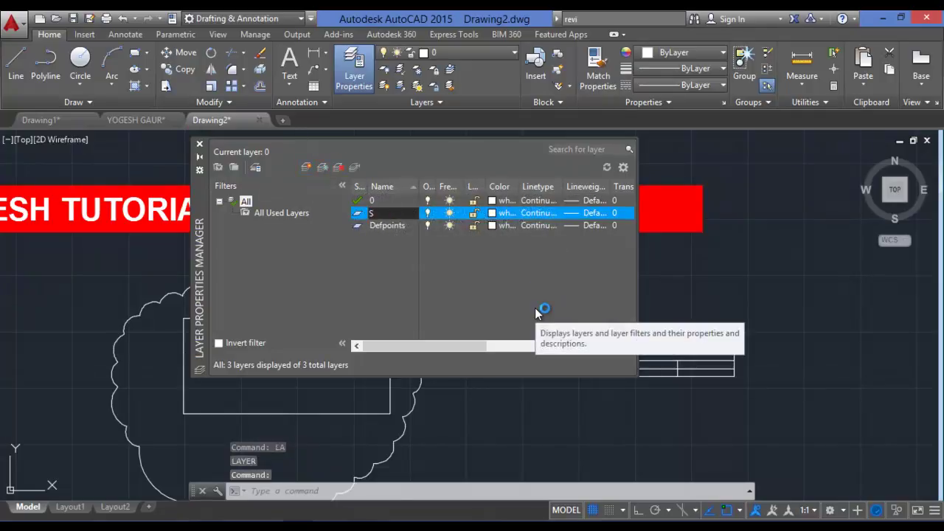
type("AMPLE")
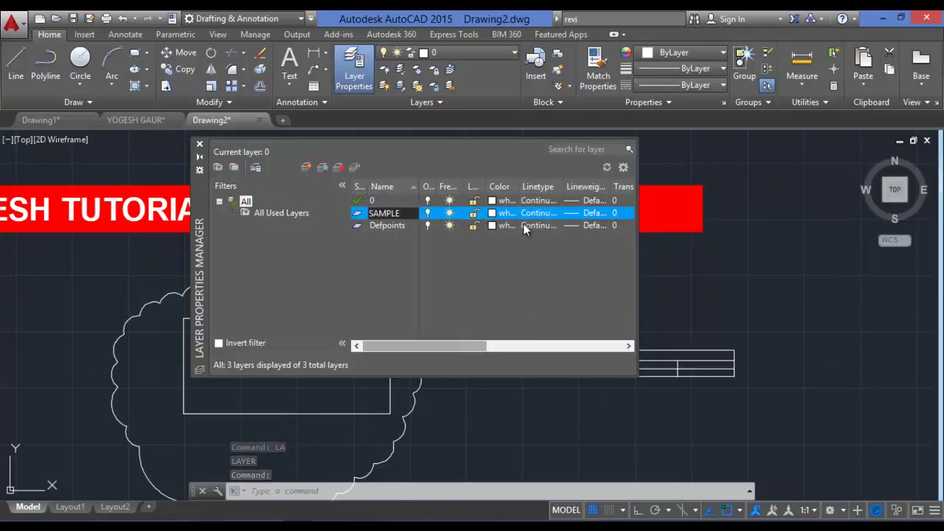
key("Return")
left_click(492, 213)
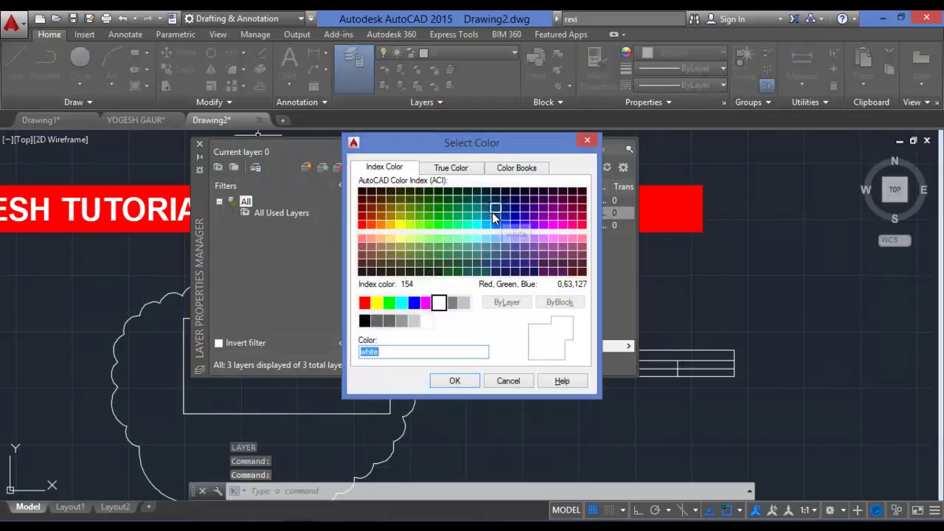
left_click(419, 225)
left_click(455, 382)
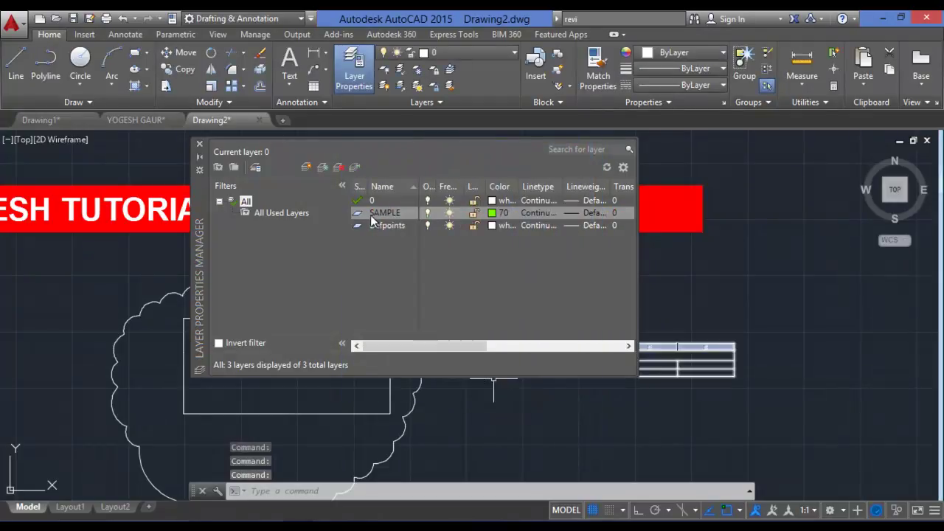
left_click(200, 145)
Assign both multileaders, the revision cloud, the rectangle and the table to the SAMPLE layer, then clear the selection.
left_click(566, 275)
left_click(563, 406)
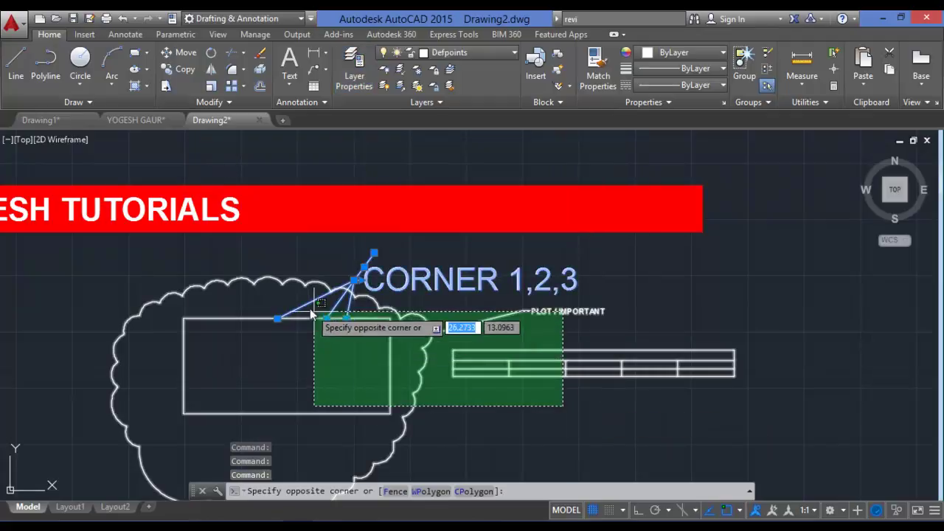
left_click(314, 273)
left_click(407, 59)
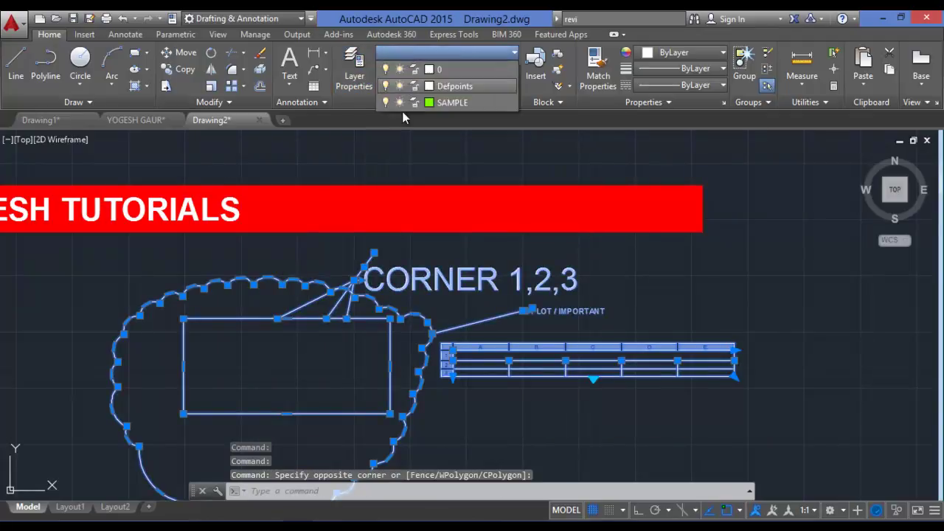
left_click(413, 104)
key("Escape")
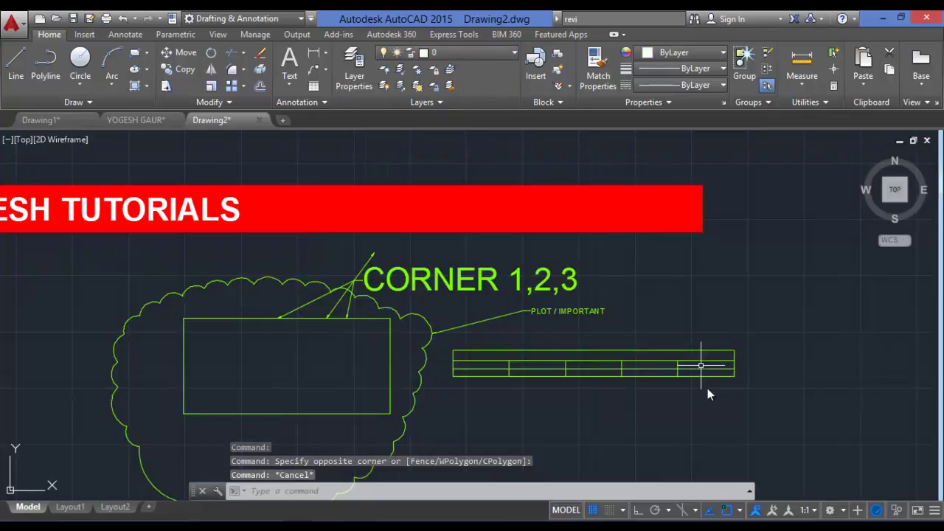
Draw a closed wipeout through the rectangle's four corners with crossing diagonals, and select the resulting wipeout.
left_click(123, 34)
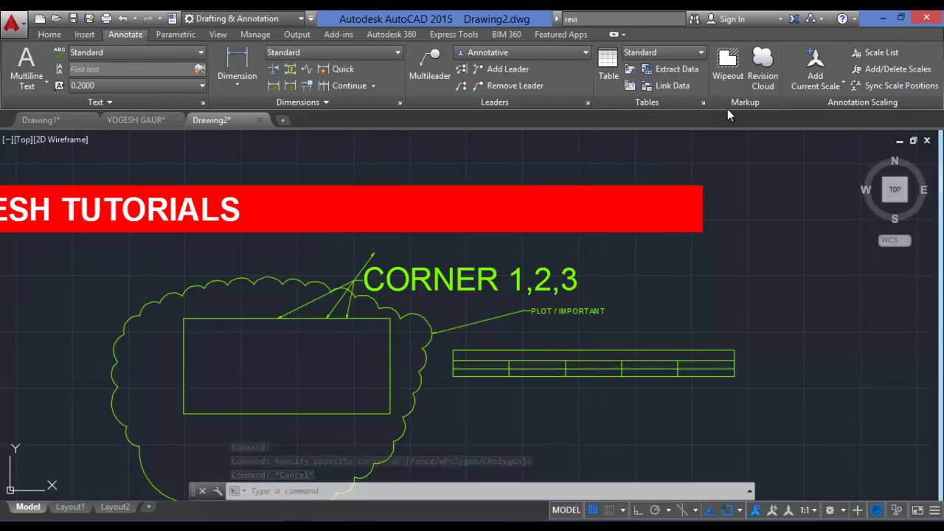
left_click(726, 66)
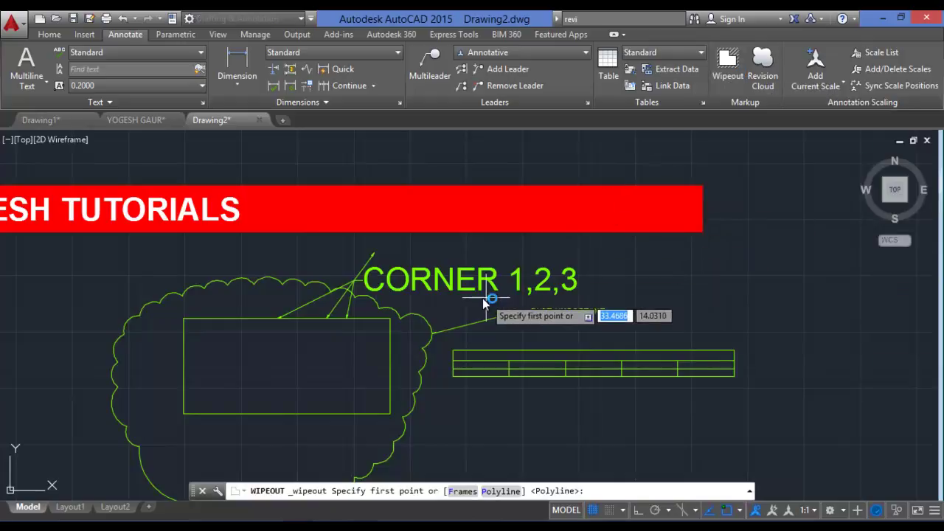
left_click(184, 319)
left_click(390, 414)
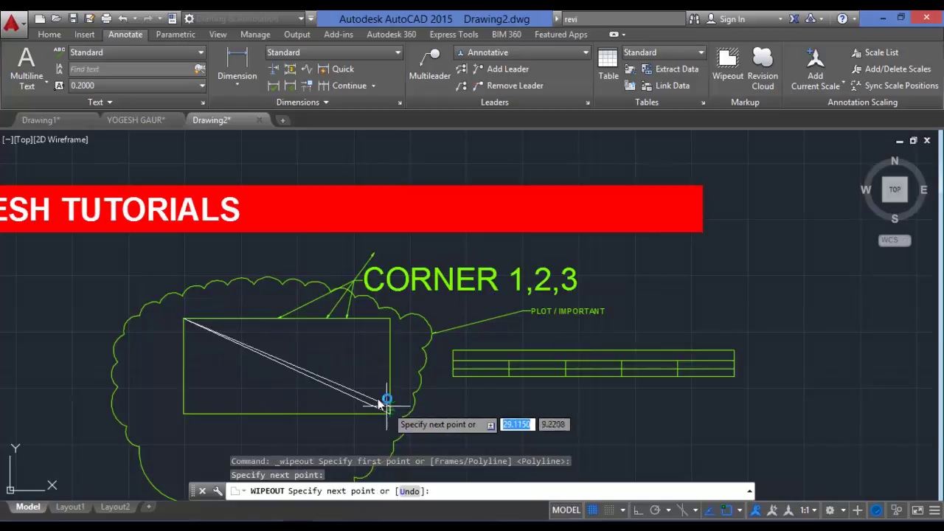
left_click(390, 322)
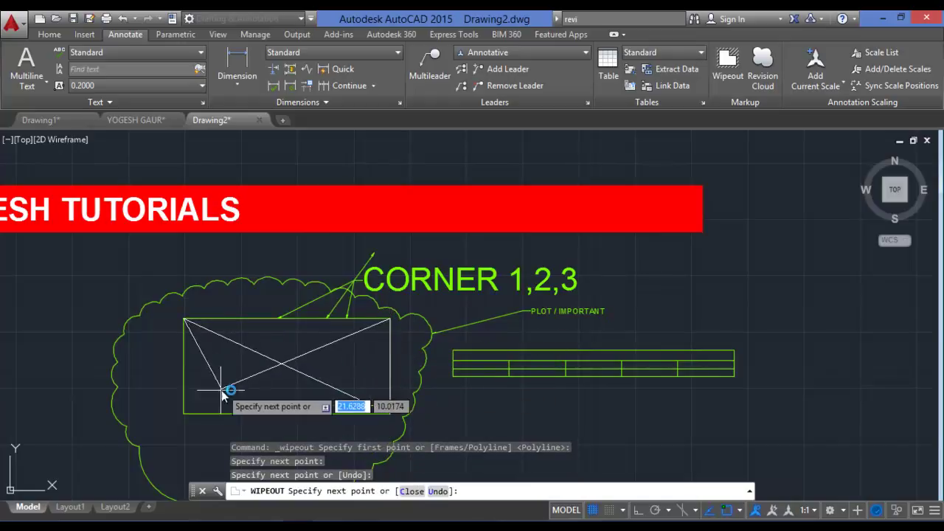
left_click(187, 414)
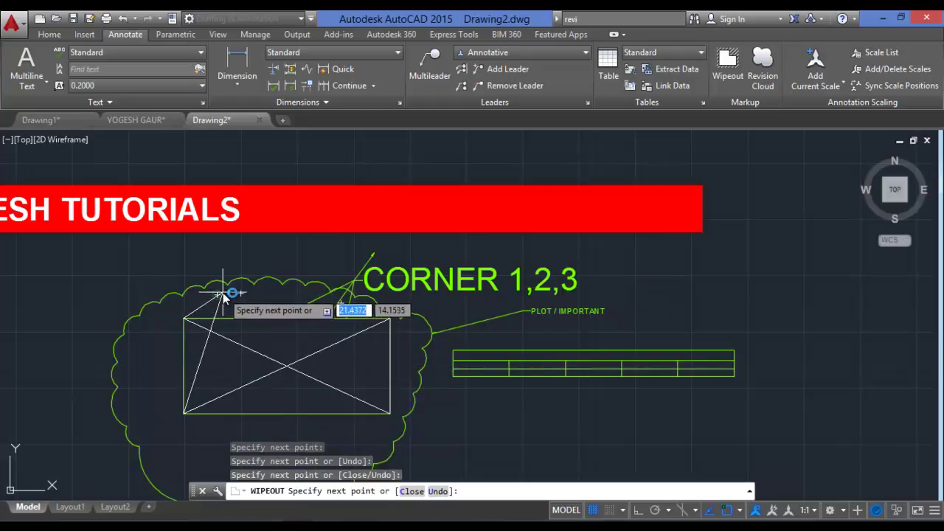
type("c")
key("Return")
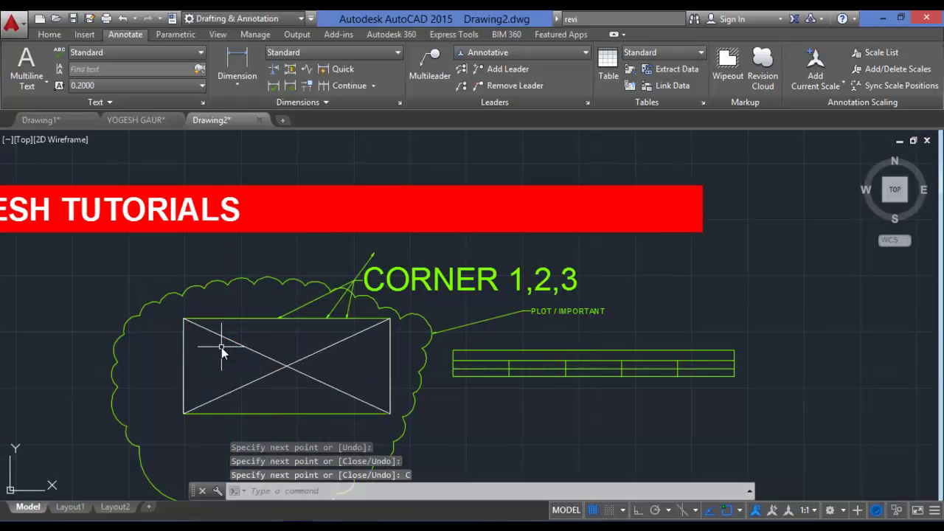
left_click(216, 401)
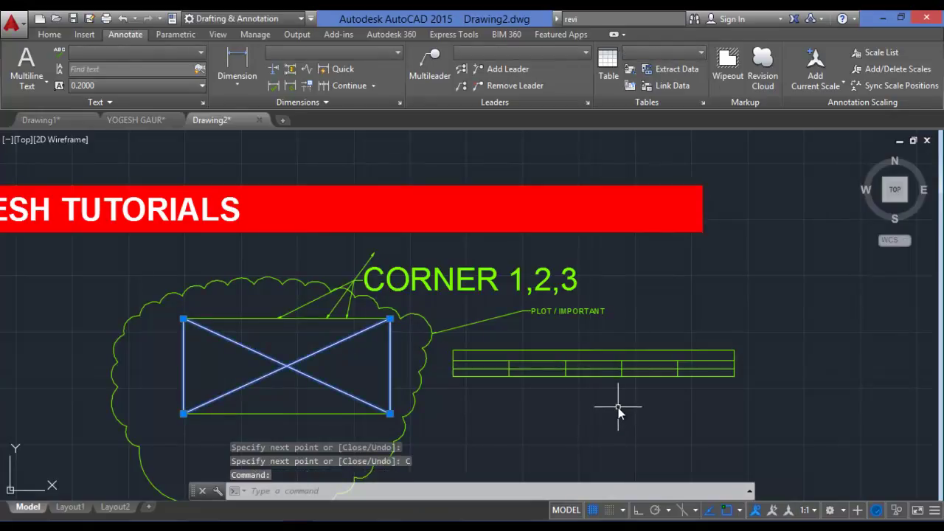
Stretch the wipeout's lower-right corner inward to a point inside the rectangle, and clear the selection.
left_click(389, 416)
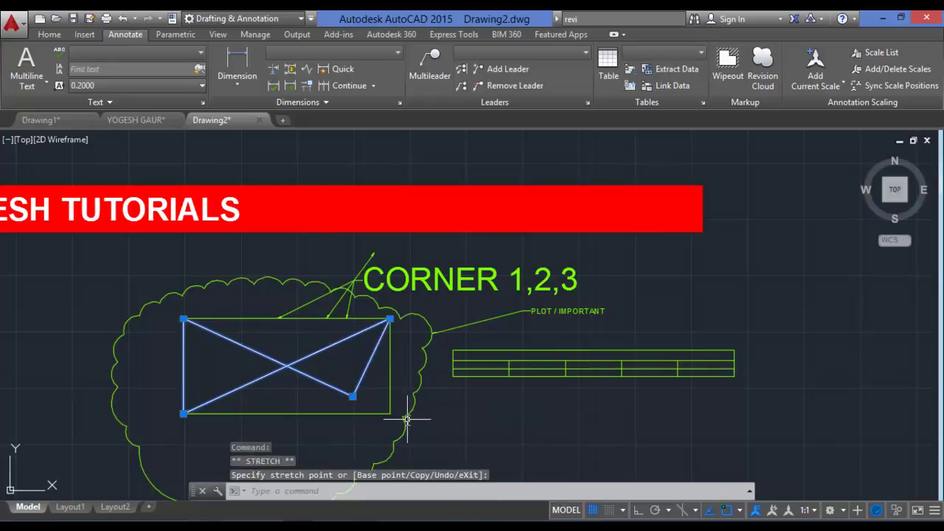
key("Escape")
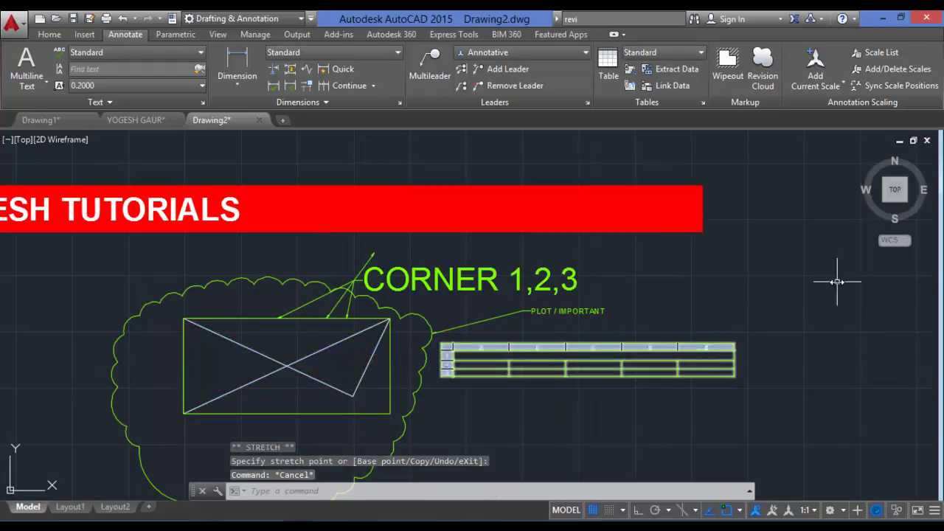
left_click(815, 87)
left_click(822, 112)
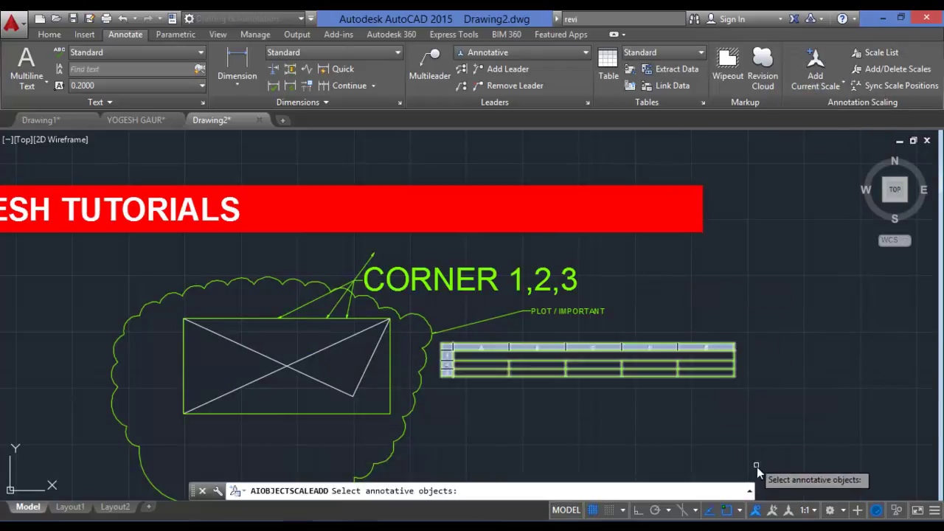
key("Escape")
Examine the available annotation scales and the drawing's editable scale list, closing both without making changes.
left_click(810, 510)
left_click(810, 510)
left_click(810, 510)
scroll(830, 219, "down", 3)
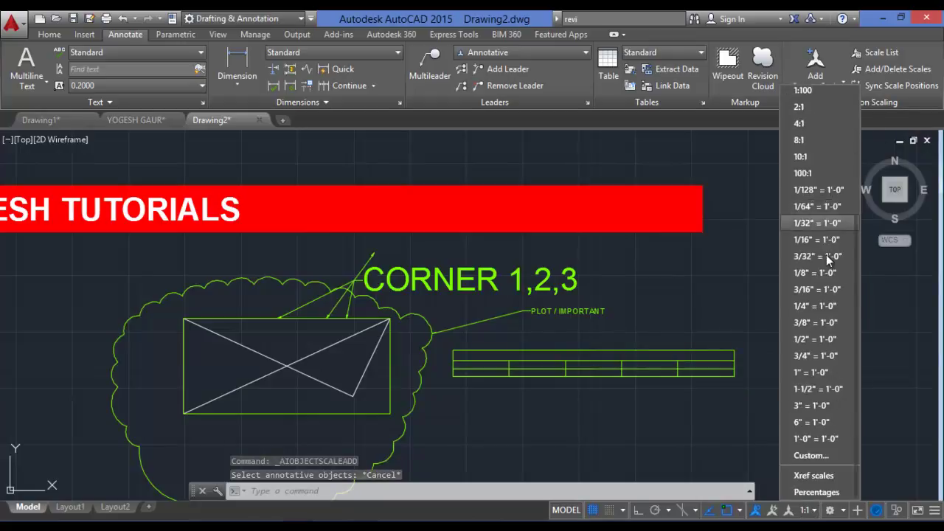
scroll(824, 165, "up", 3)
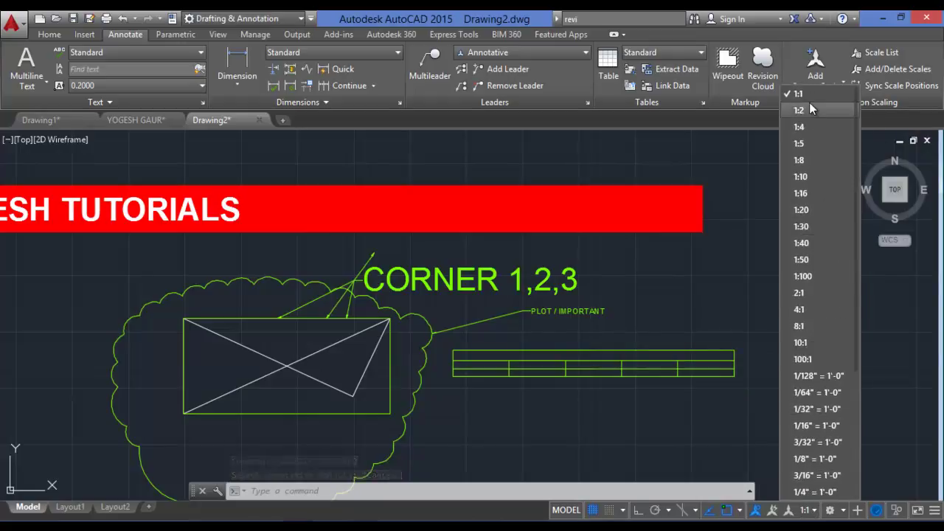
left_click(751, 245)
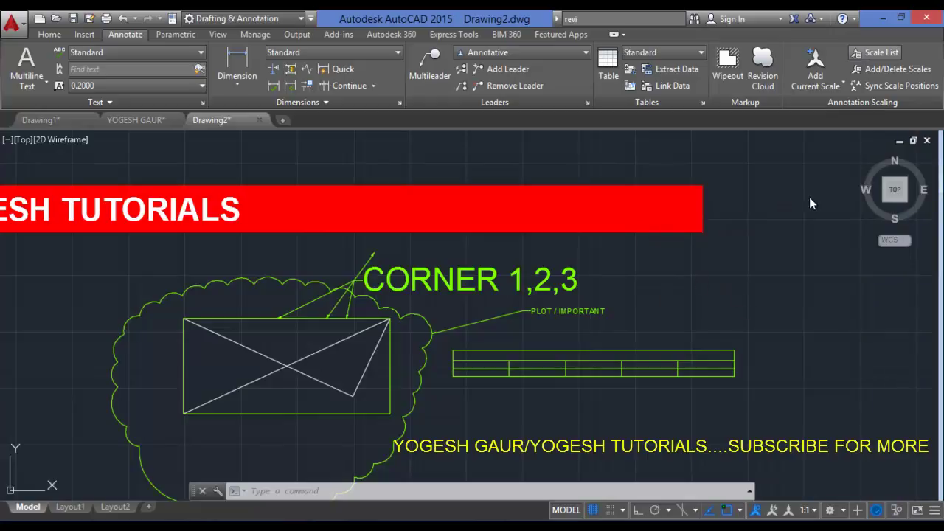
left_click(878, 52)
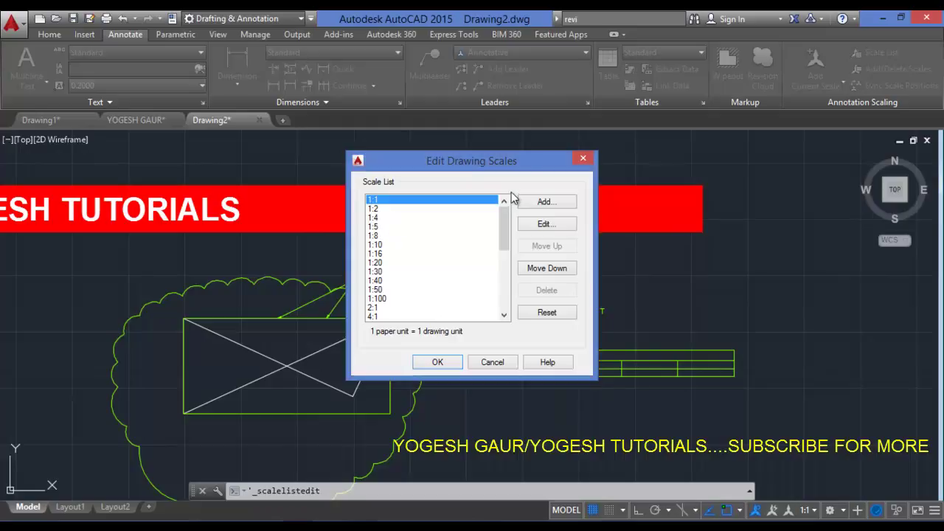
left_click(584, 158)
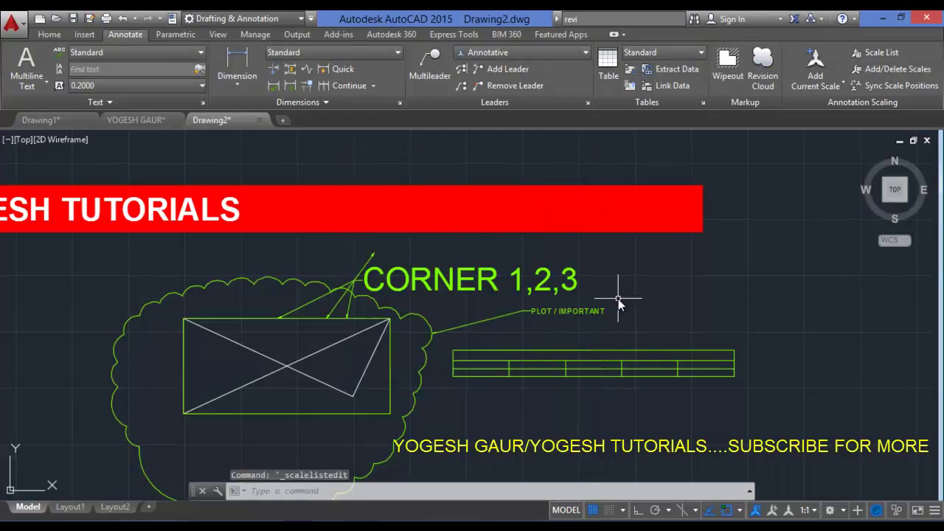